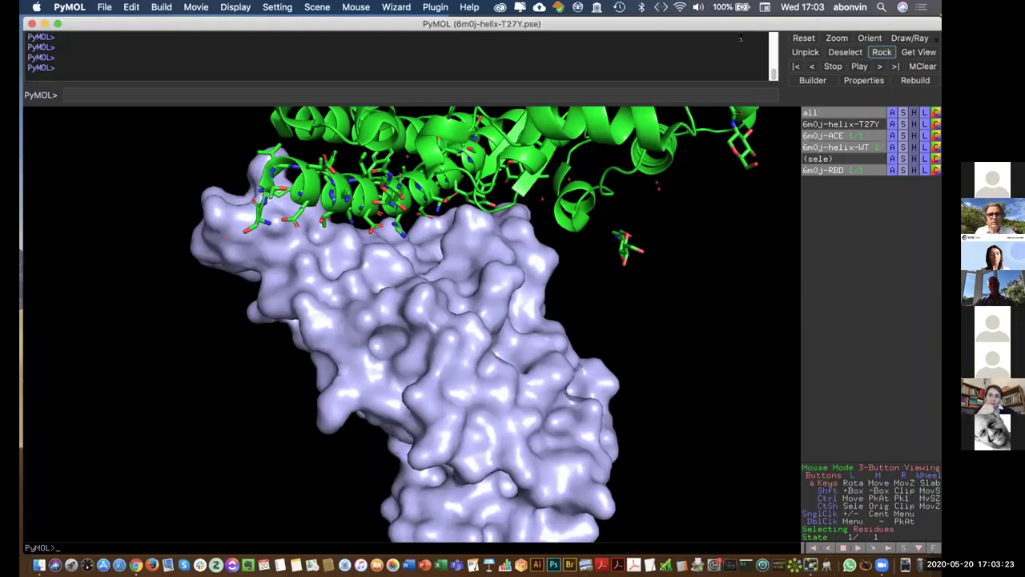
- Hide the 6m0j-ACE object and display the 6m0j-helix-T27Y mutant helix on the RBD
click(829, 135)
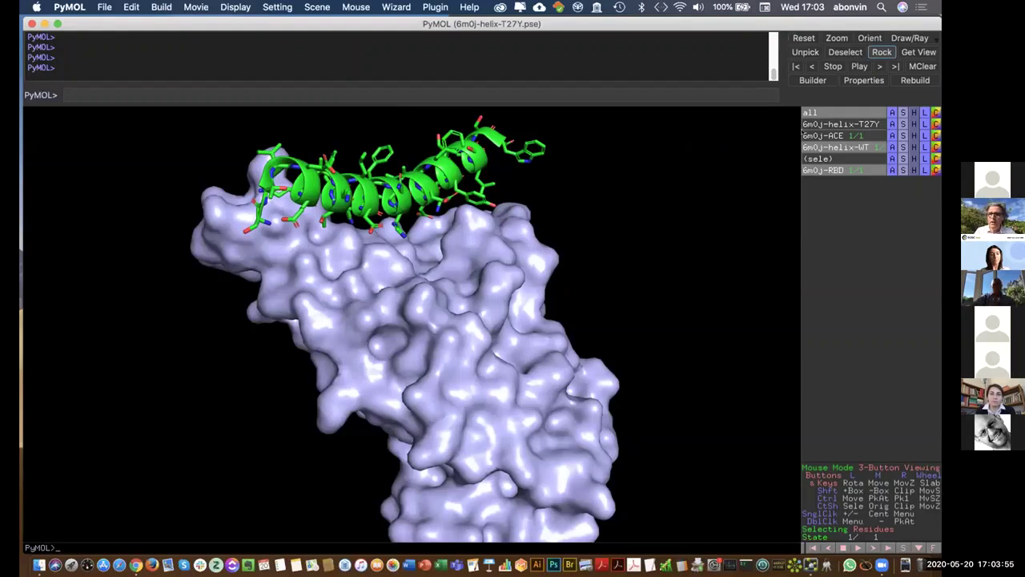
click(823, 122)
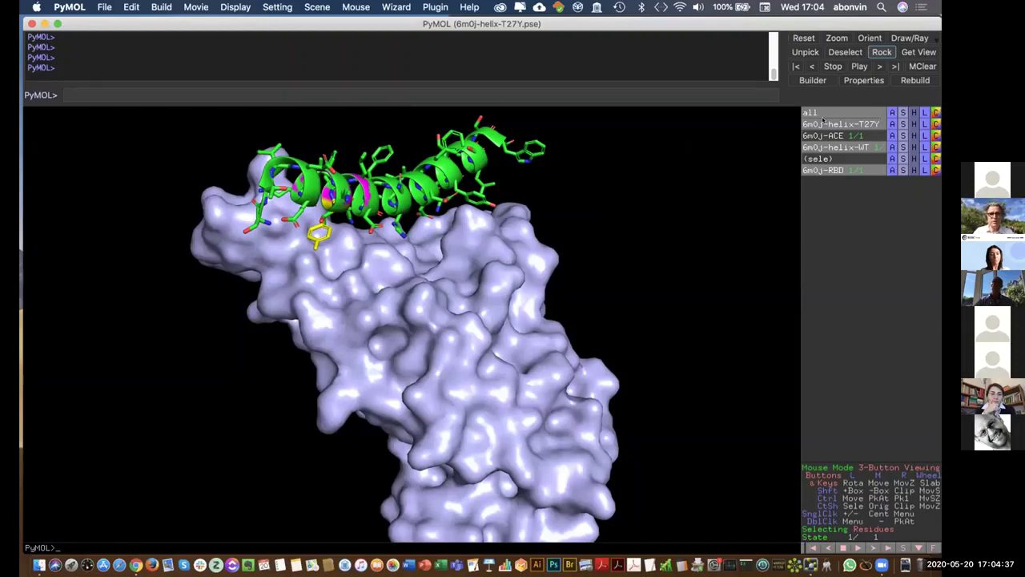
- In Chrome, search Google for 'EOSC HADDOCK' and open the EOSC Marketplace HADDOCK result
key(ctrl+Left)
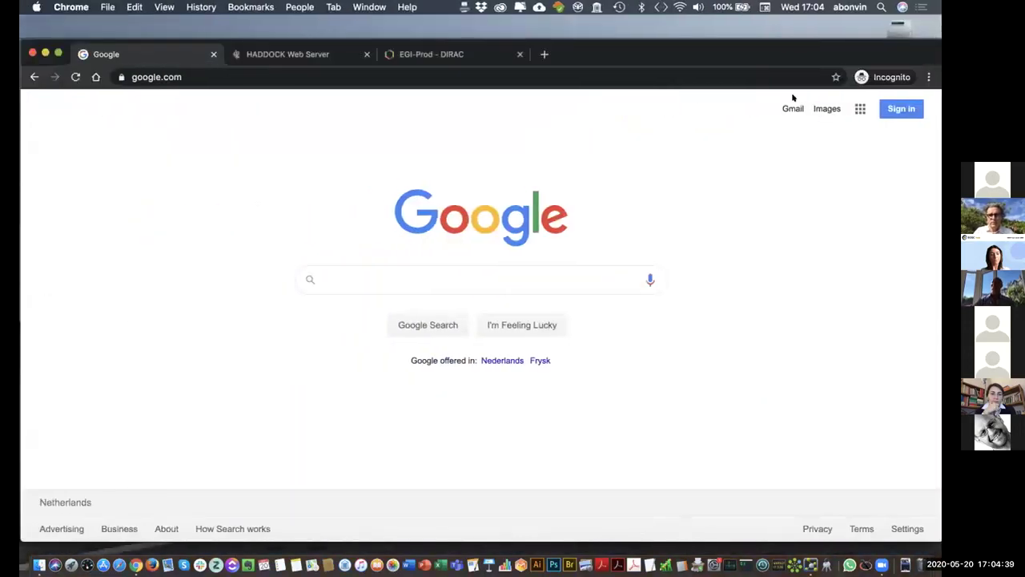
click(379, 272)
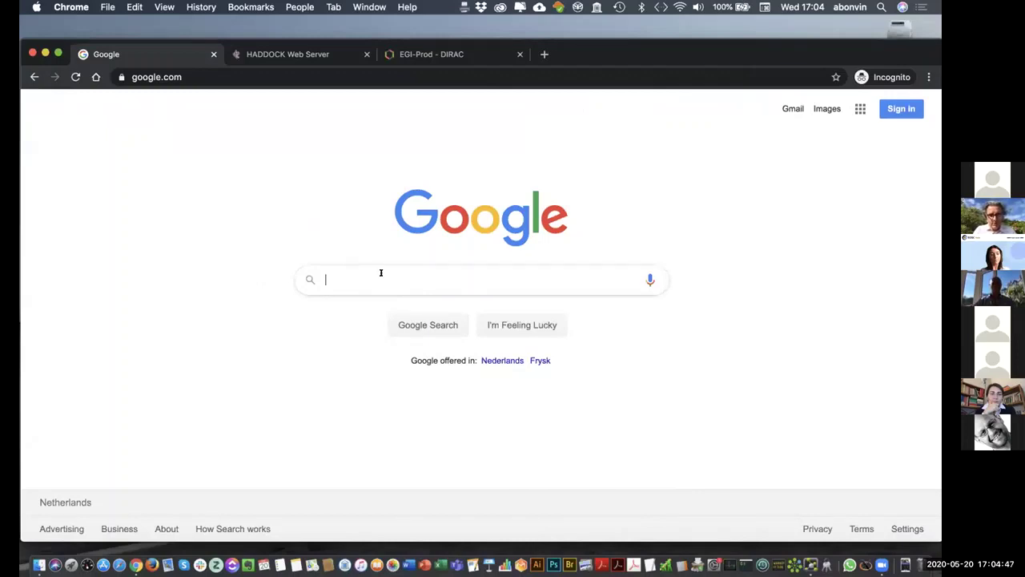
text(EOSC)
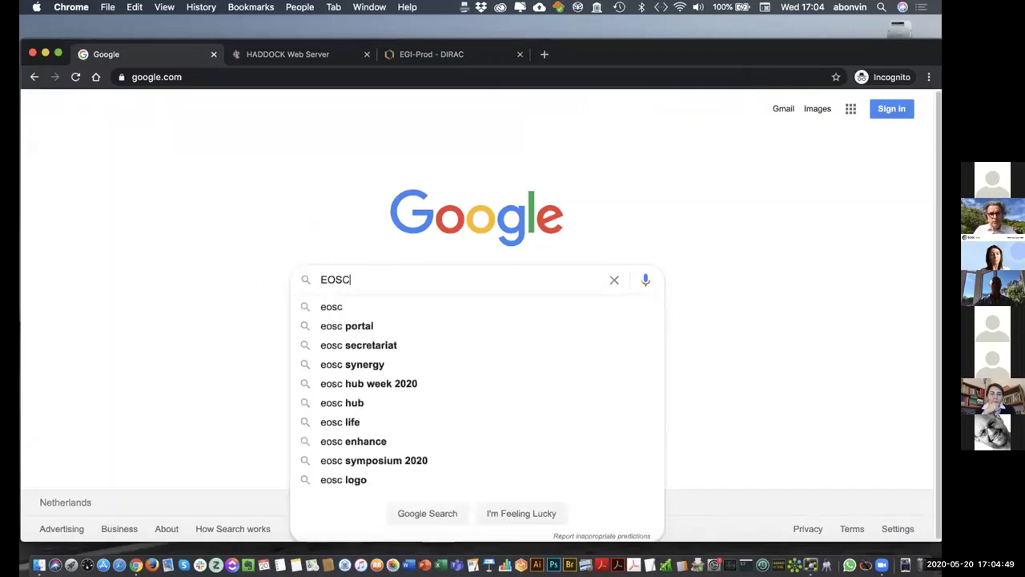
text( HADDO)
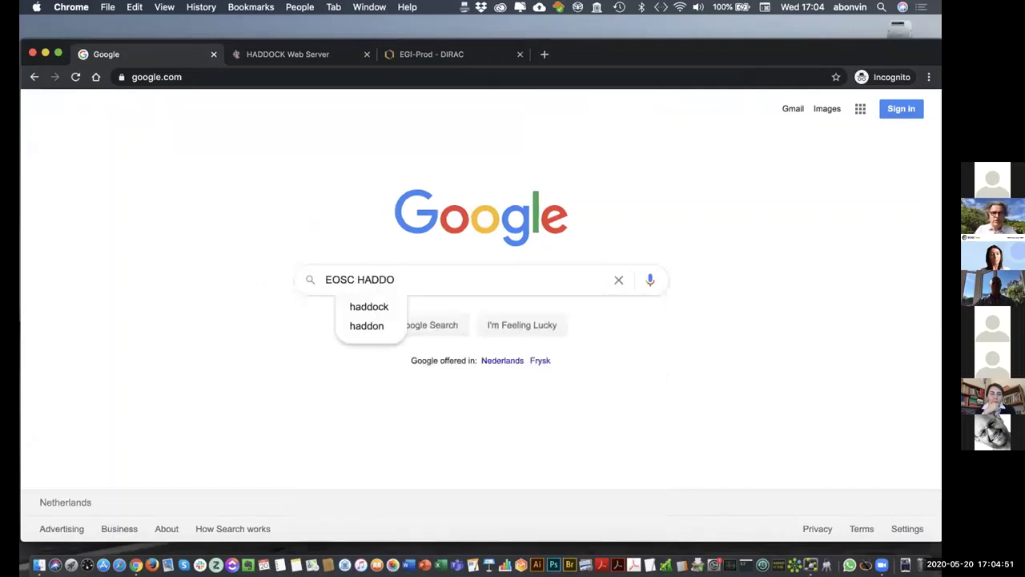
text(CK)
key(Return)
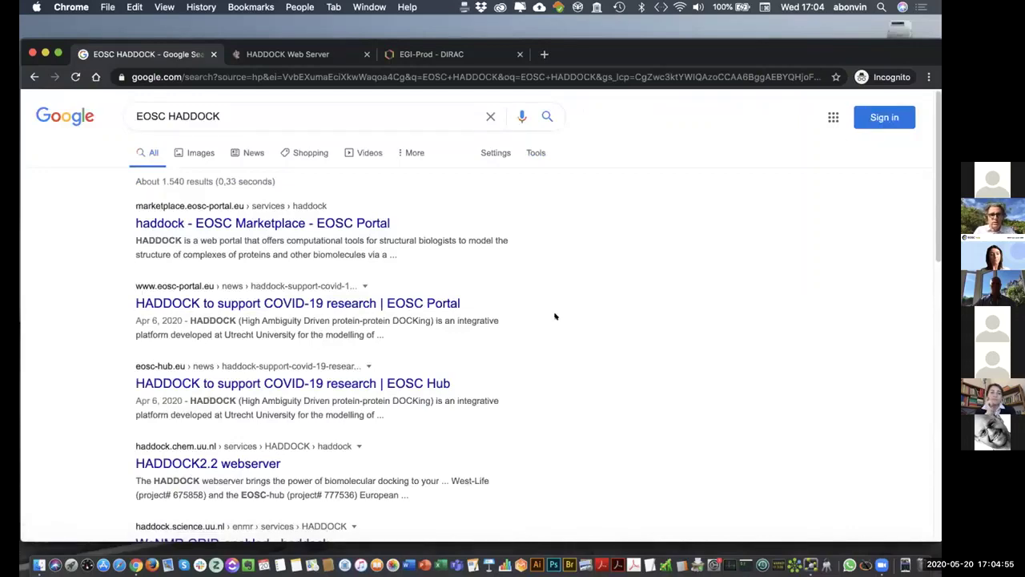
scroll(553, 315, down, 5)
scroll(548, 315, down, 3)
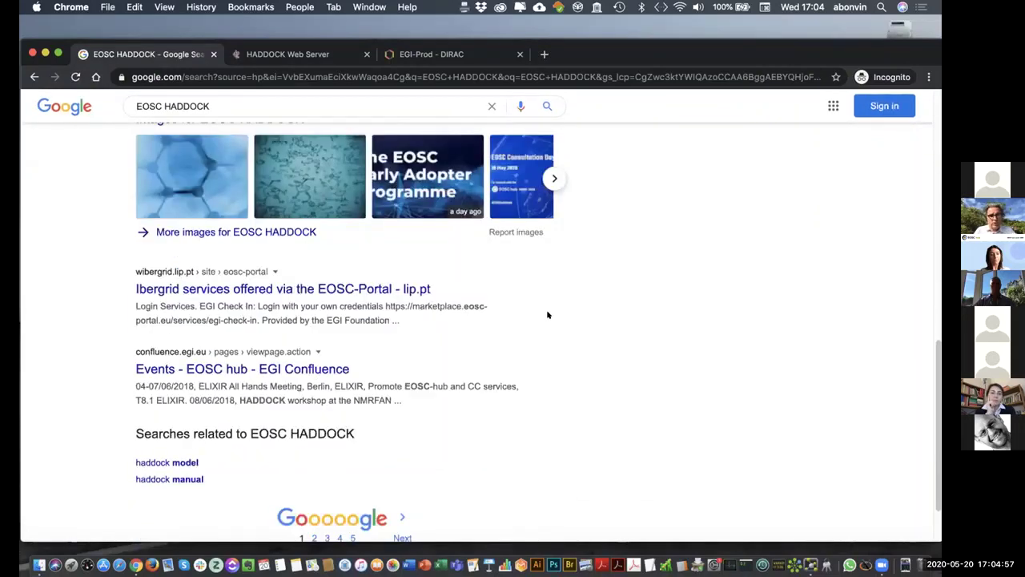
scroll(549, 315, up, 10)
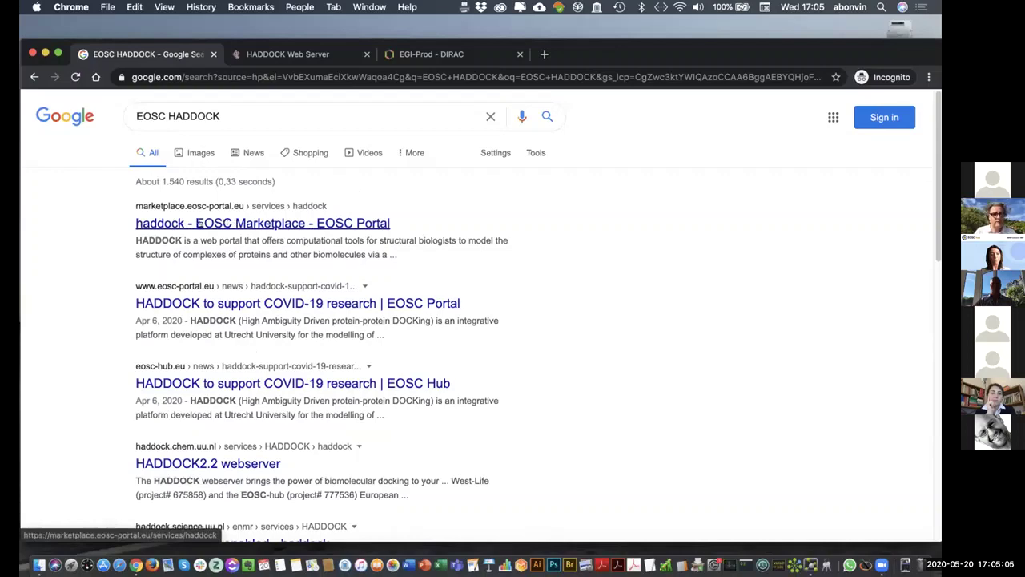
click(208, 222)
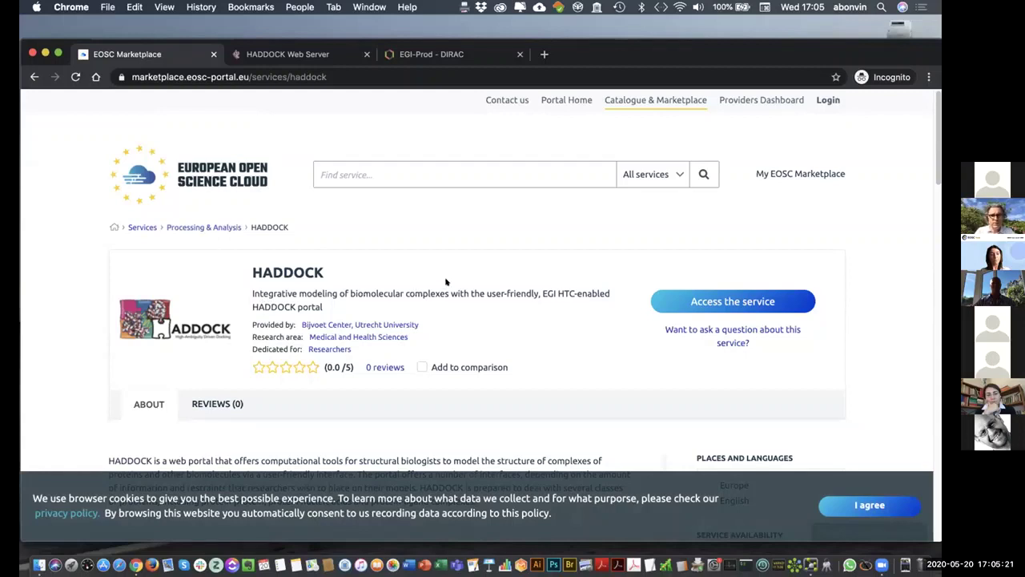
- Accept the Marketplace cookies and go through 'Access the service' to 'Go to the service'
click(868, 502)
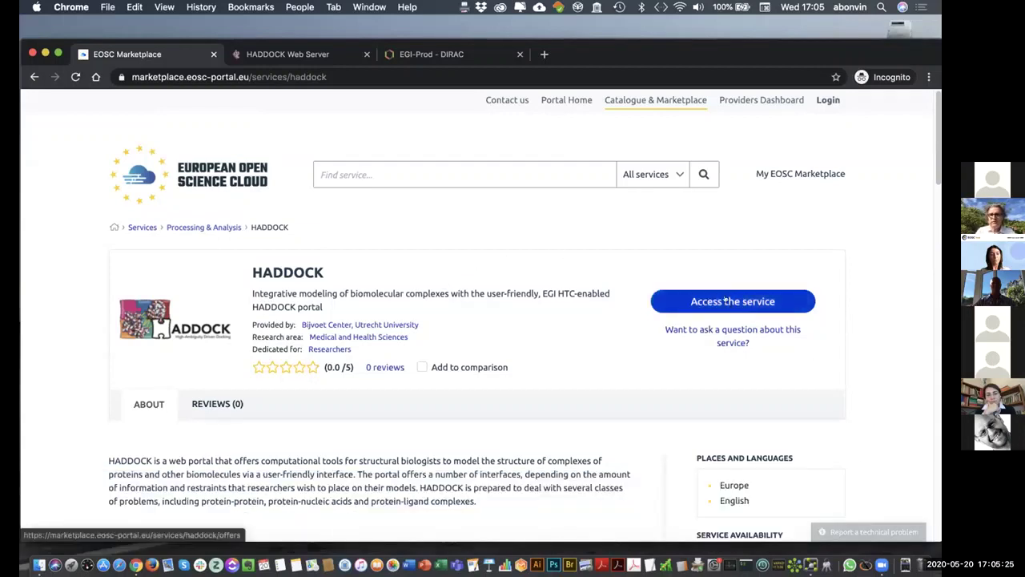
click(724, 298)
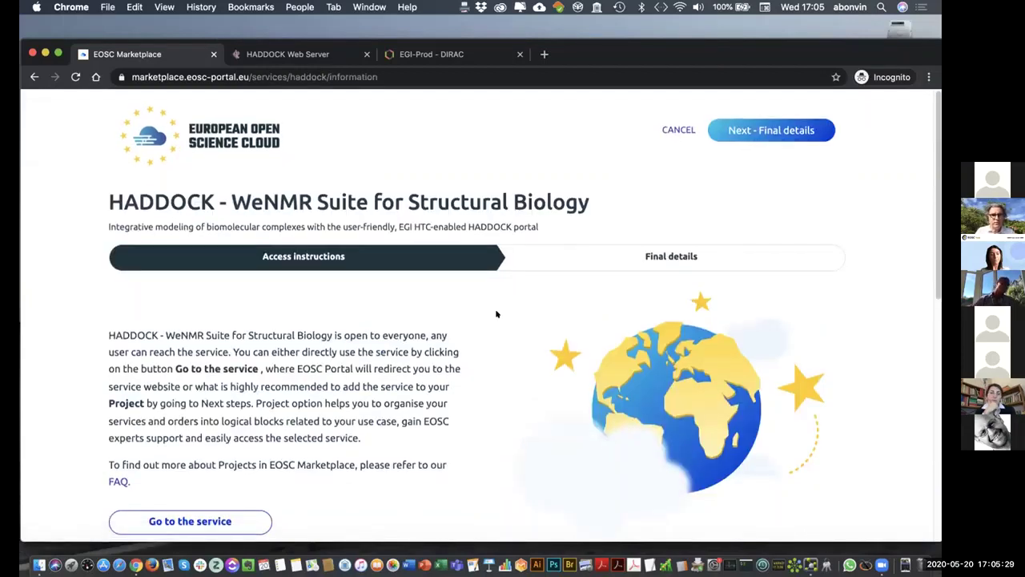
scroll(496, 313, down, 1)
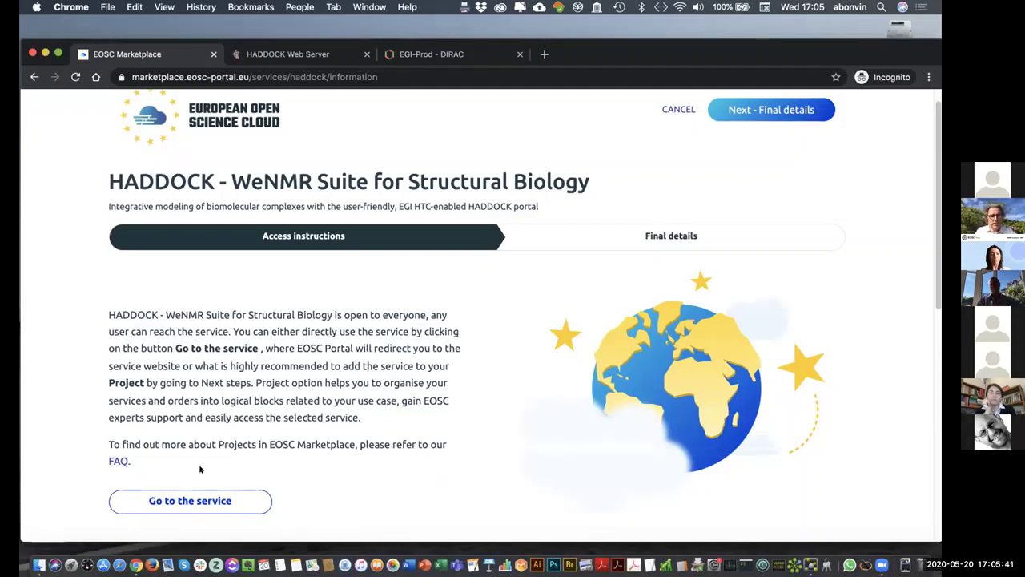
click(190, 500)
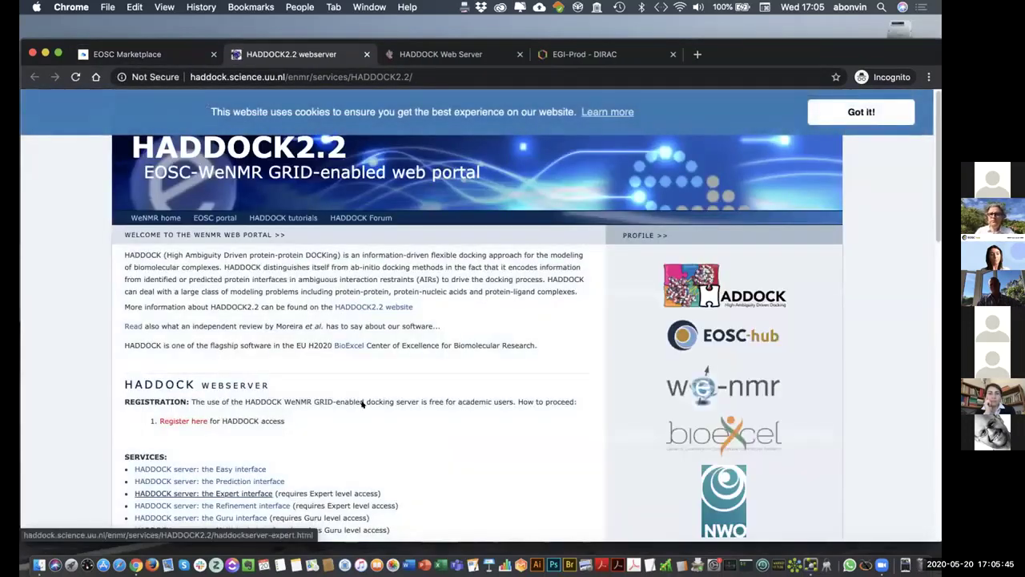
- Dismiss the HADDOCK2.2 cookie banner with 'Got it!'
click(859, 112)
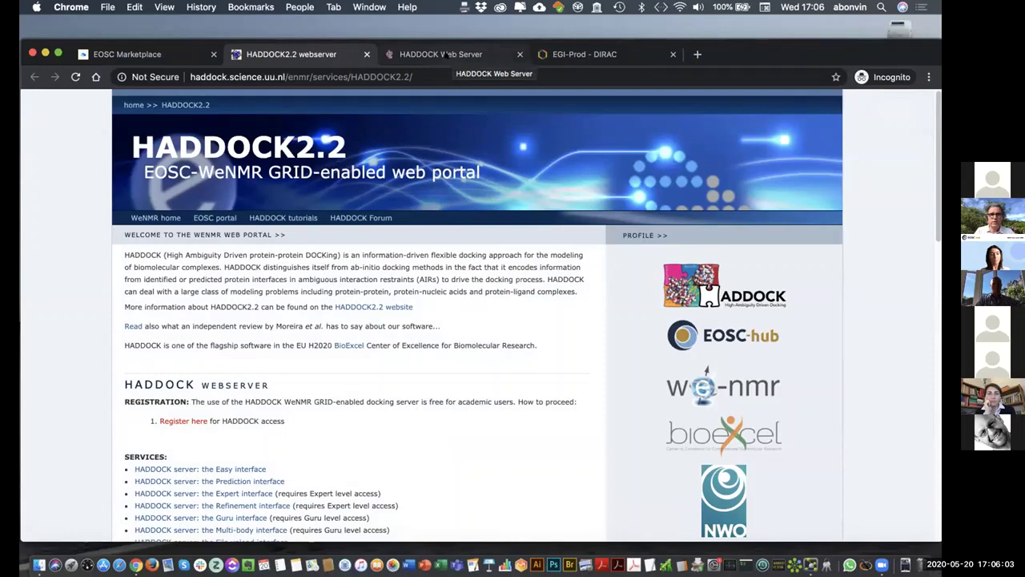
- Switch to the EOSC-WeNMR portals tab and scroll through its HADDOCK, PRODIGY and DISVIS service cards
click(446, 54)
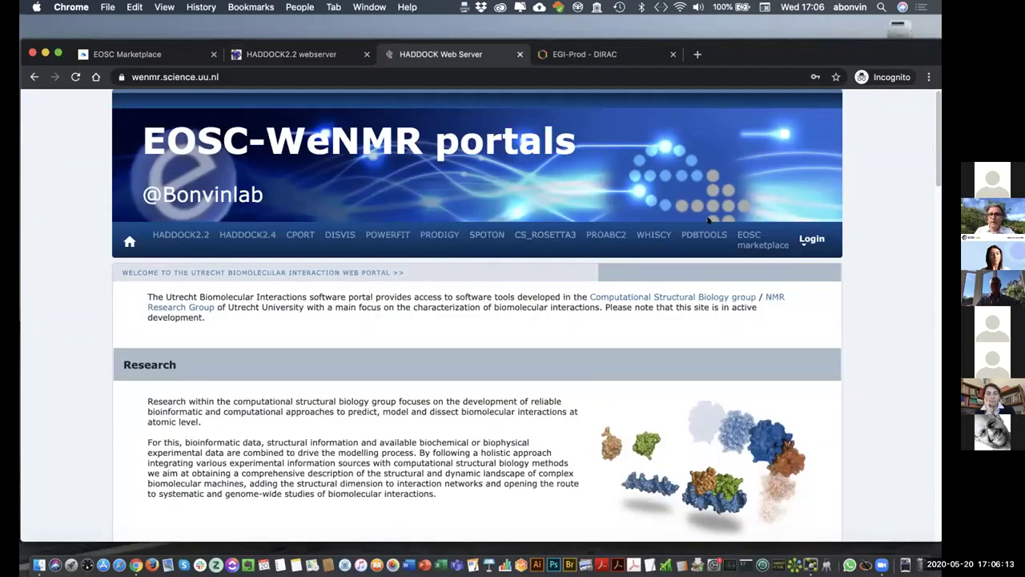
scroll(609, 233, down, 5)
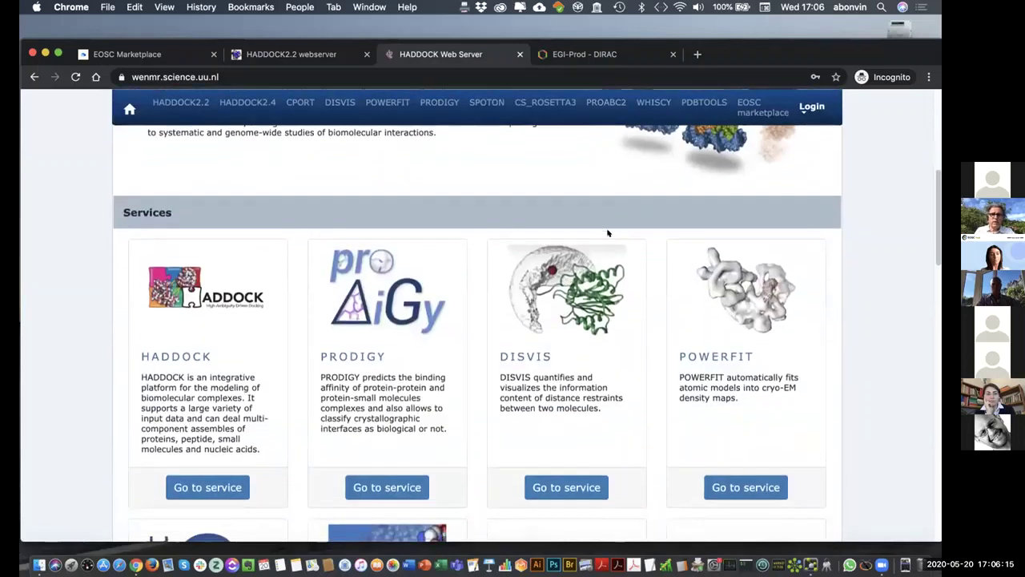
scroll(607, 232, down, 3)
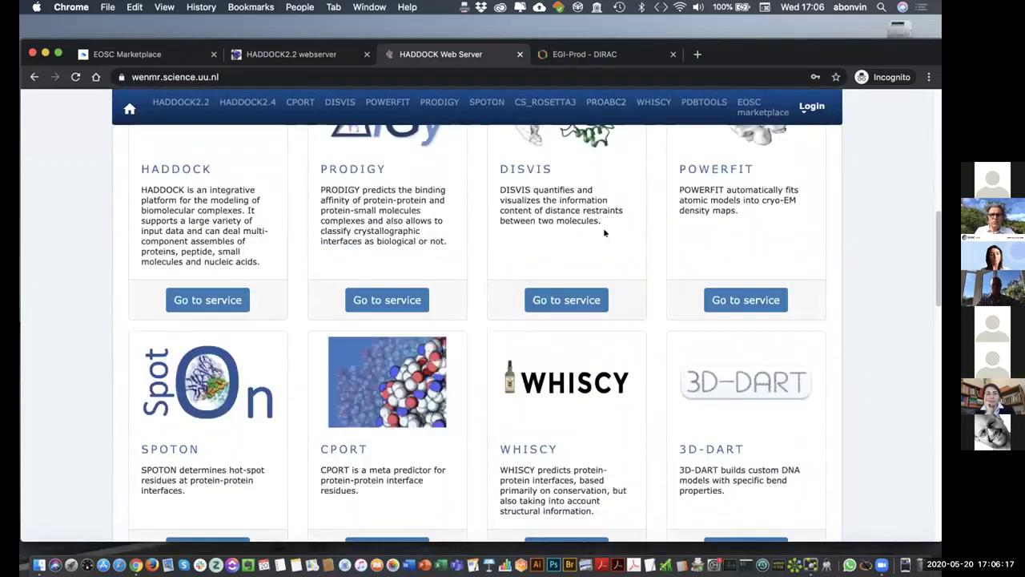
scroll(603, 227, up, 2)
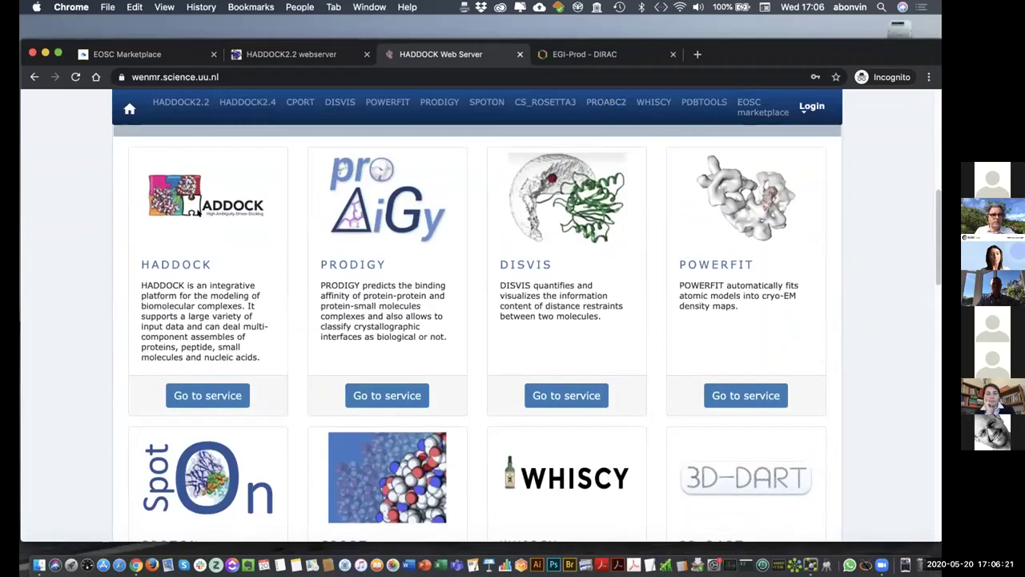
scroll(680, 288, up, 6)
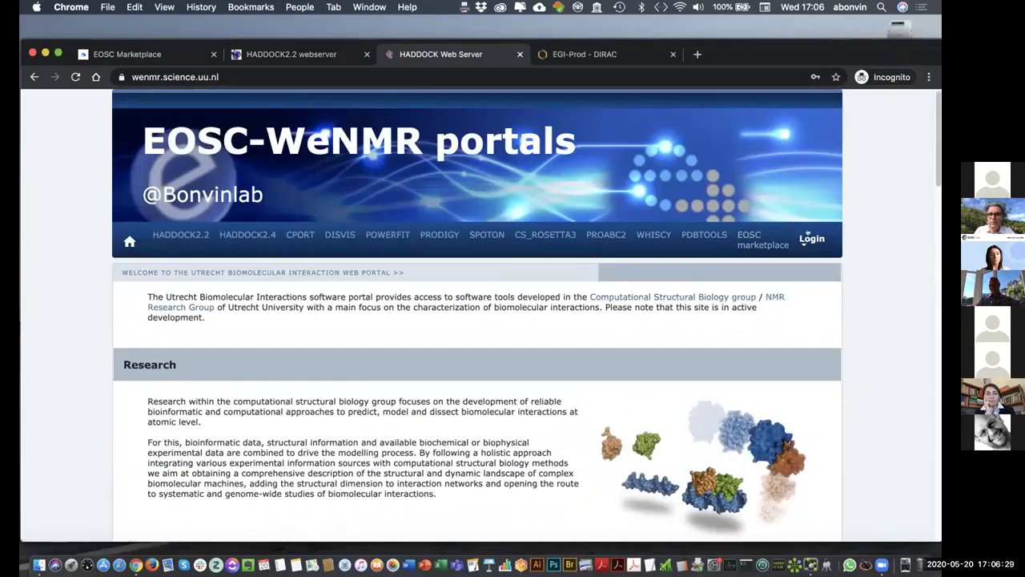
- Log in via EGI Check-in, choosing Utrecht University as the identity provider
click(809, 236)
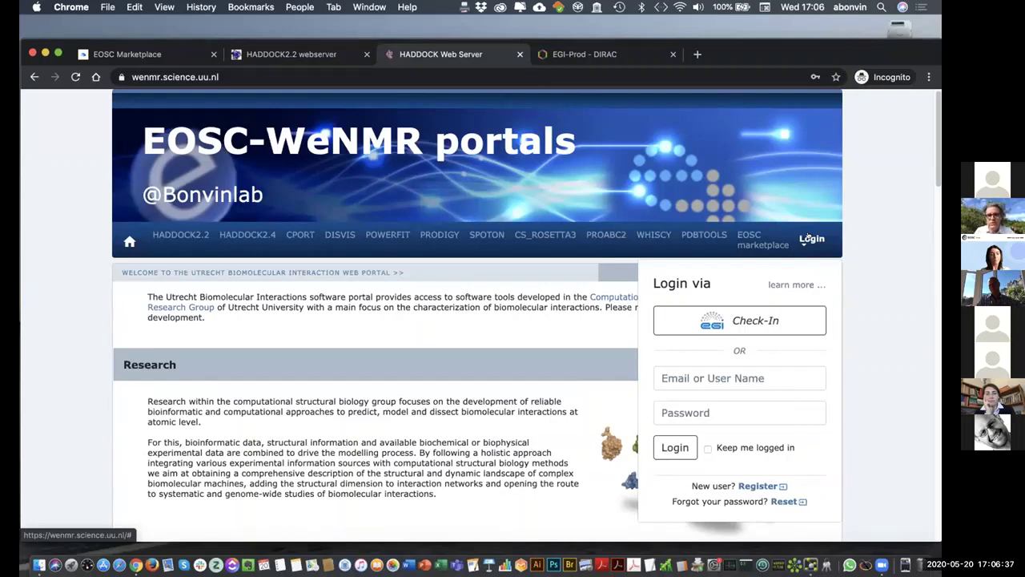
click(742, 319)
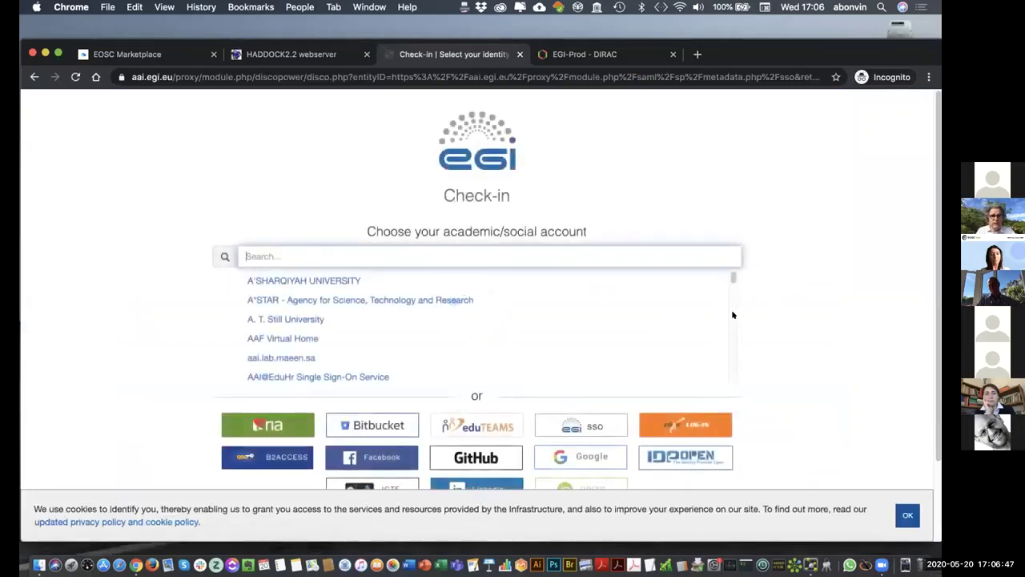
click(900, 513)
click(317, 254)
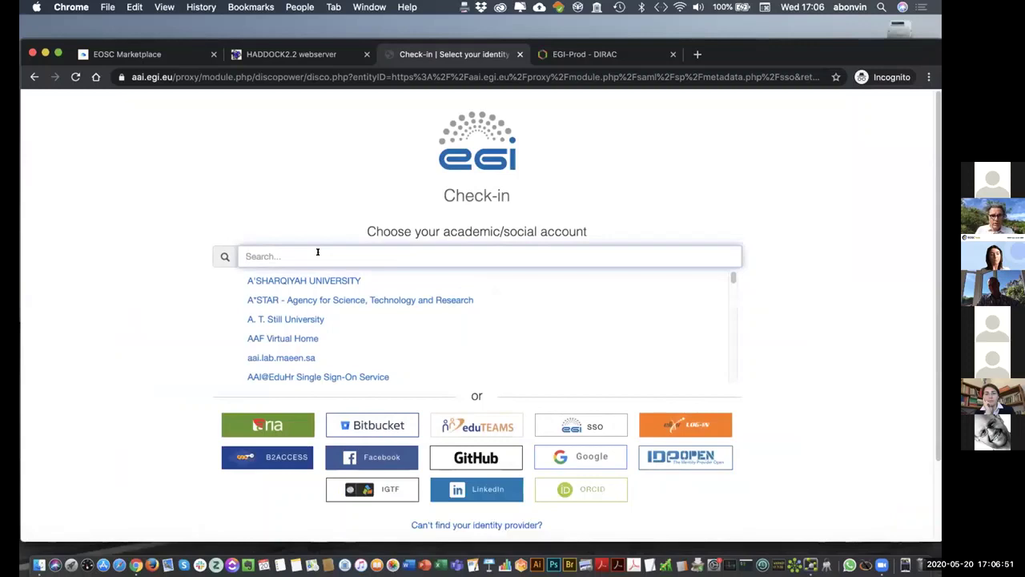
text(Utrecht)
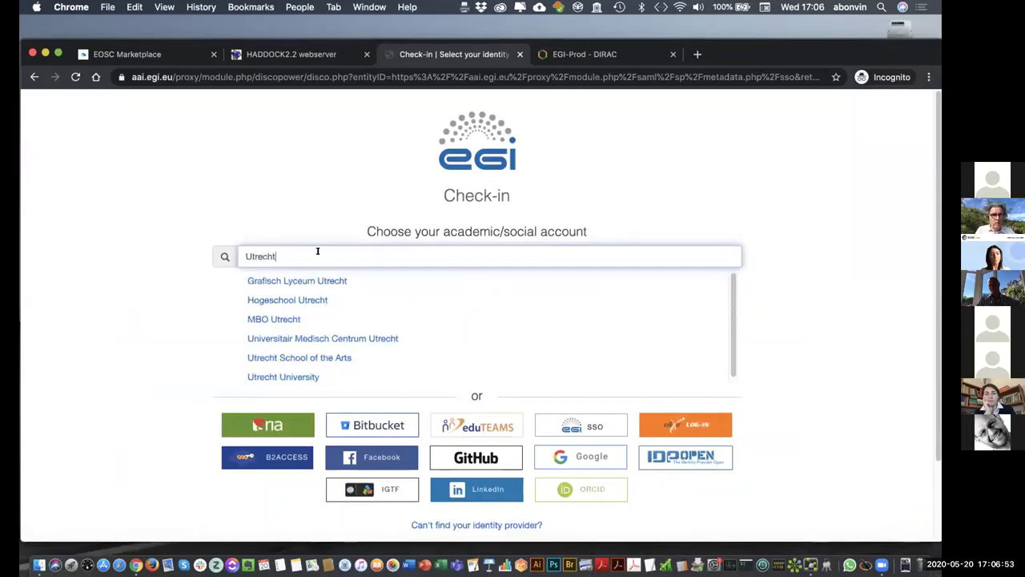
click(291, 373)
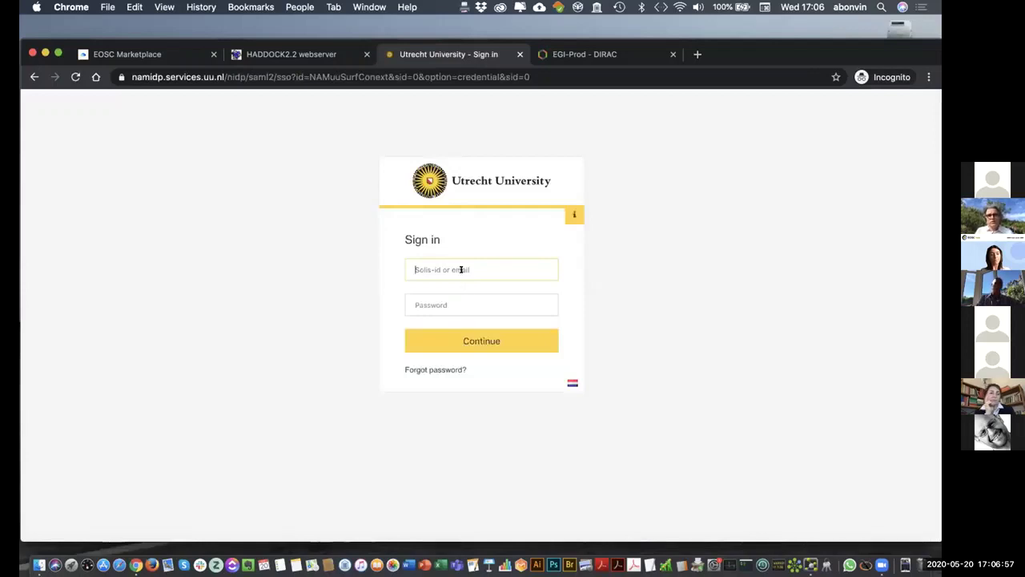
- Sign in with the university username and account password
click(461, 270)
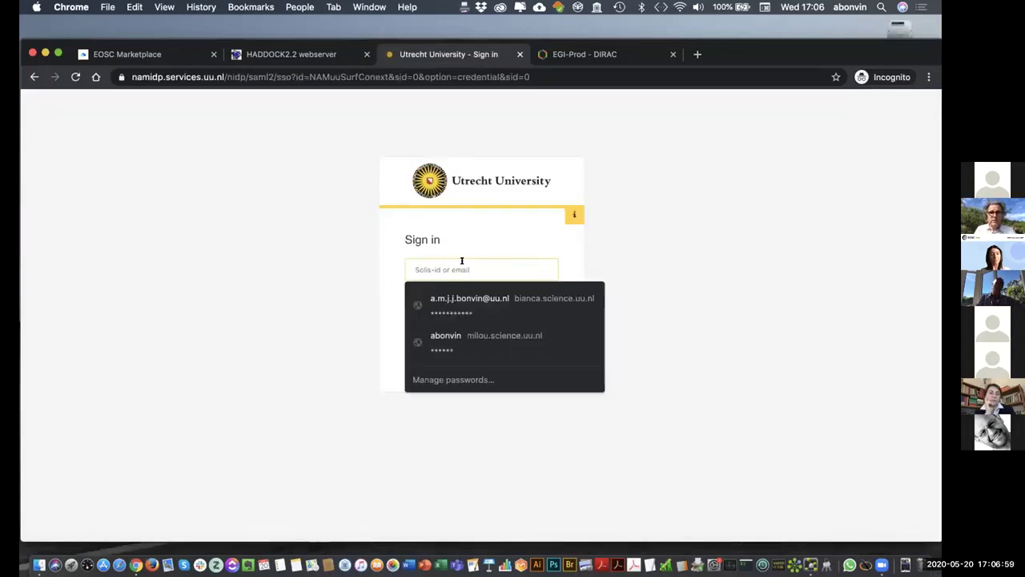
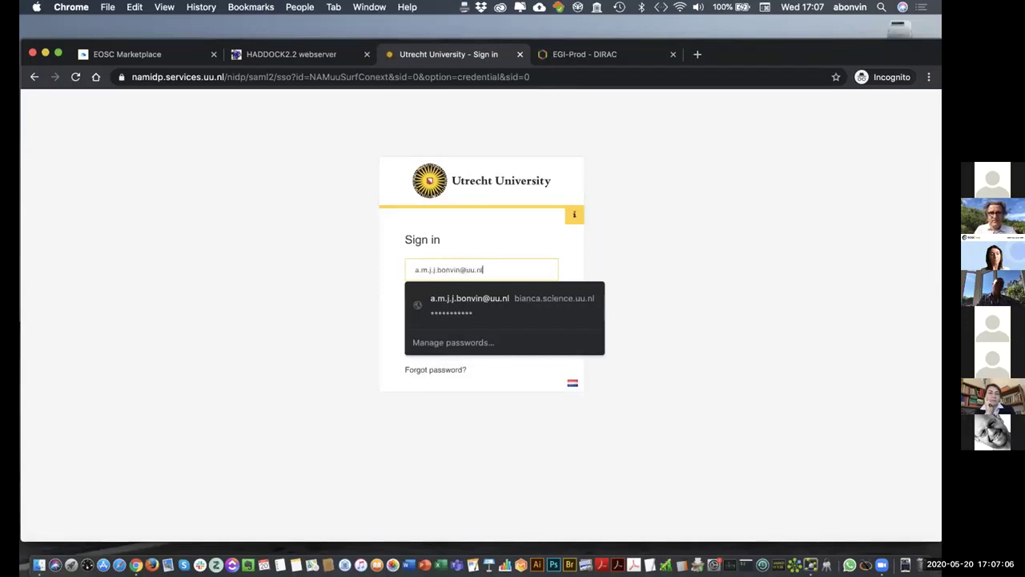
key(Tab)
text(•)
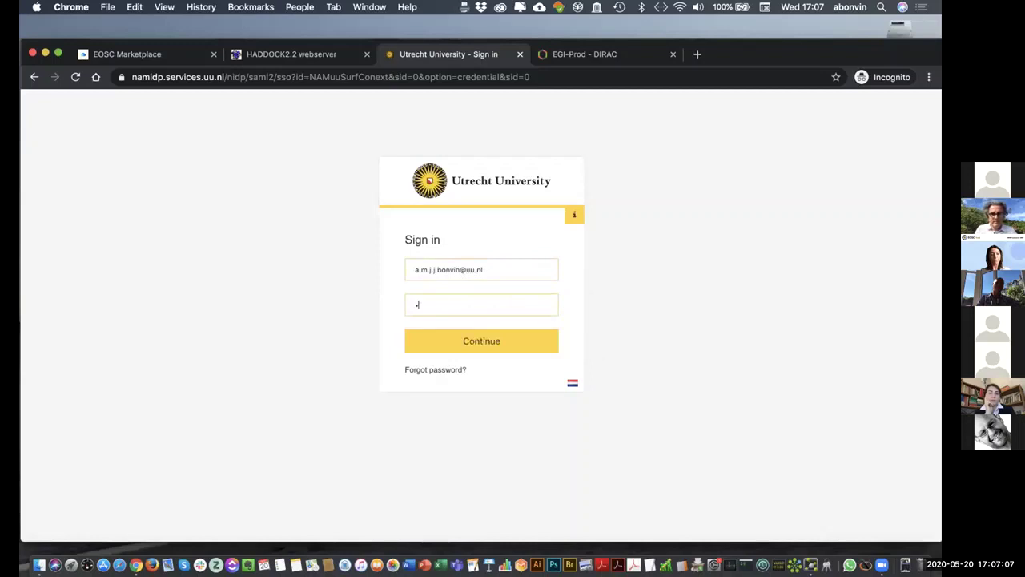
text(•)
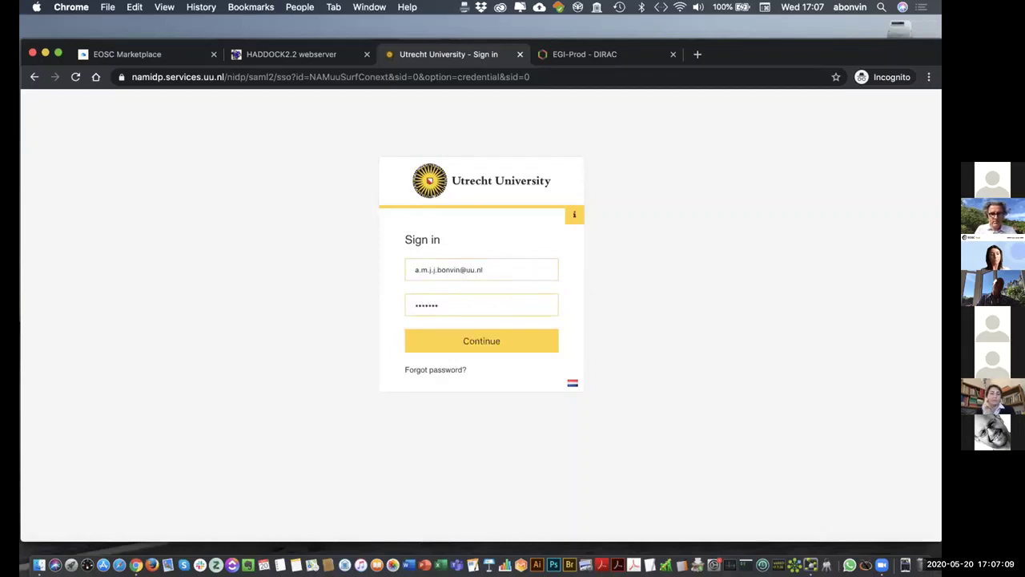
text(••)
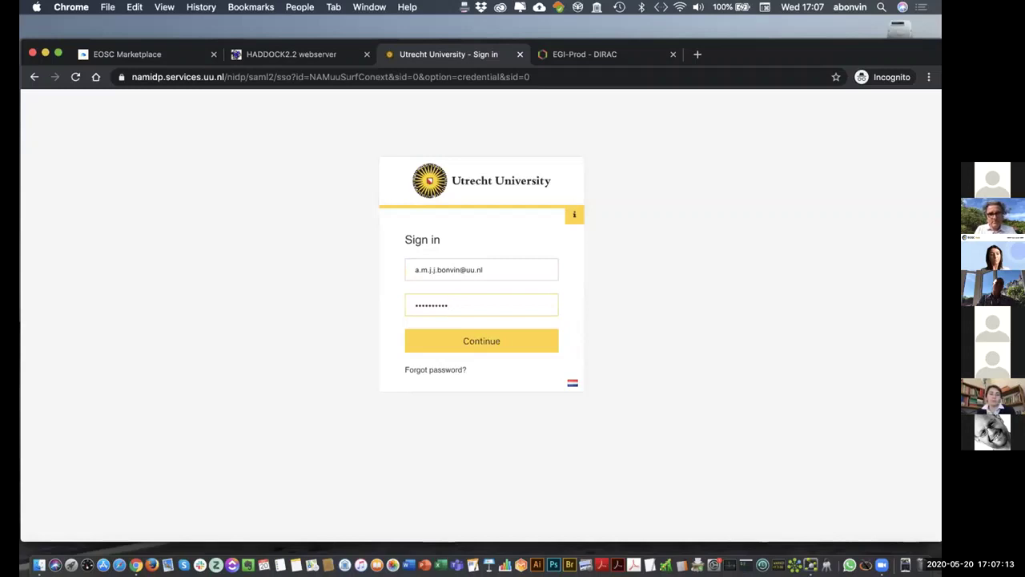
text(•••)
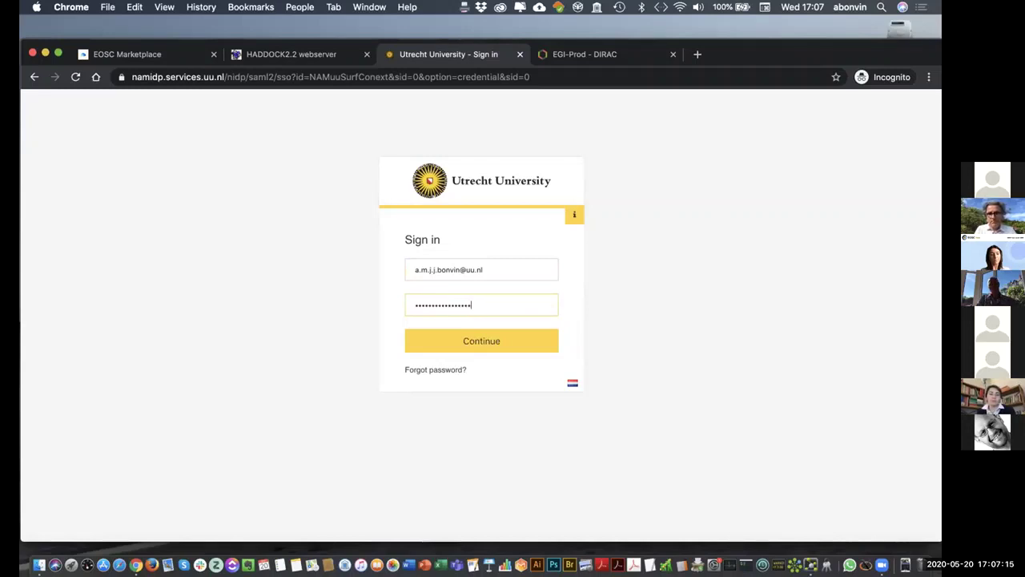
text(••••)
key(Return)
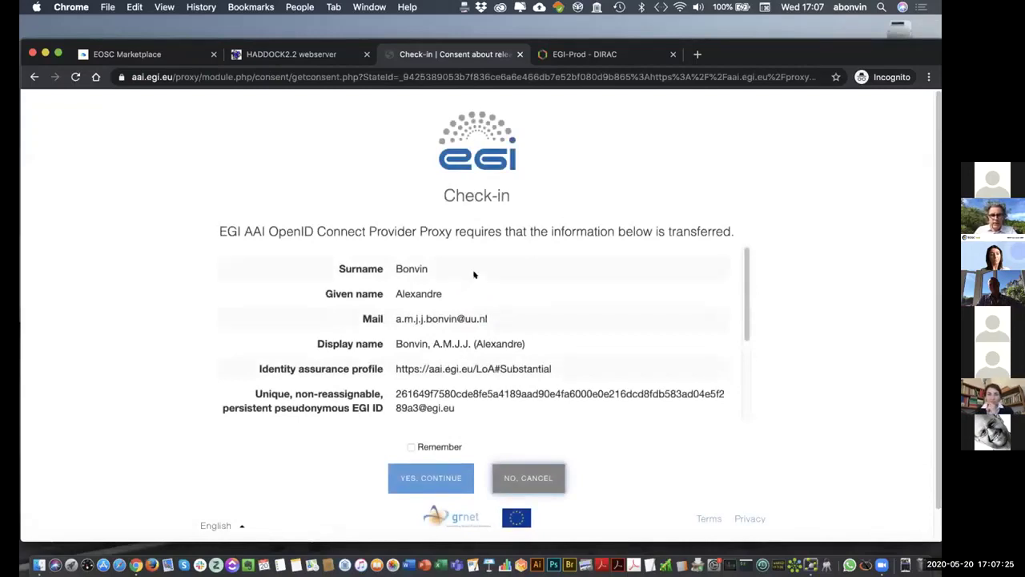
- Approve the attribute transfer, dismiss the login notice, and open the HADDOCK2.4 welcome page
click(439, 472)
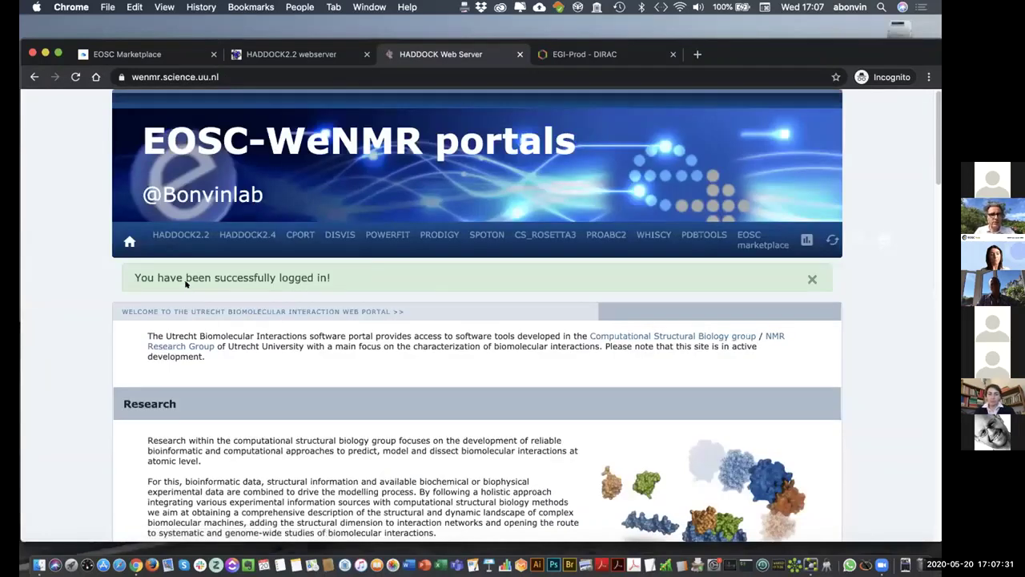
click(812, 278)
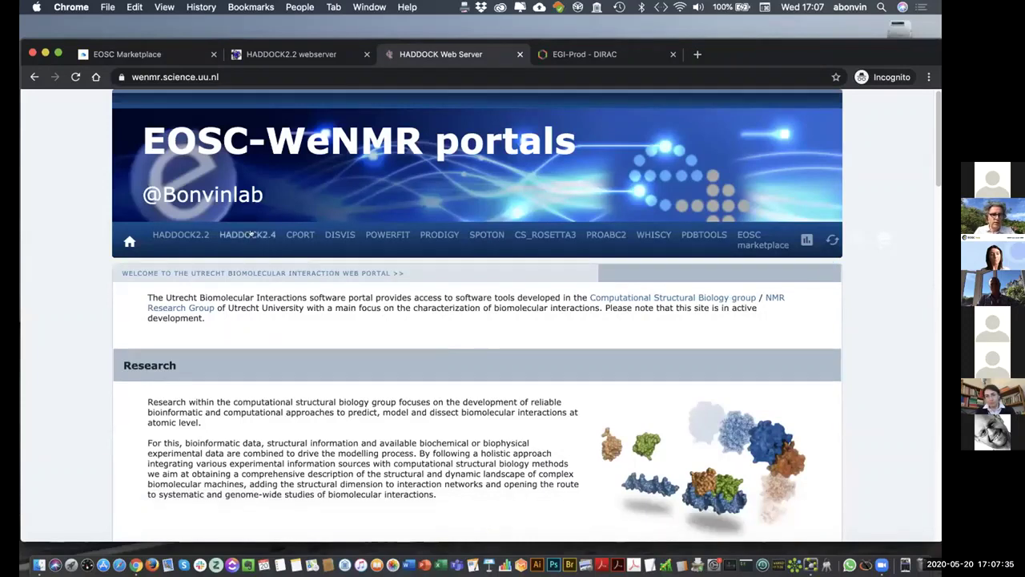
click(240, 232)
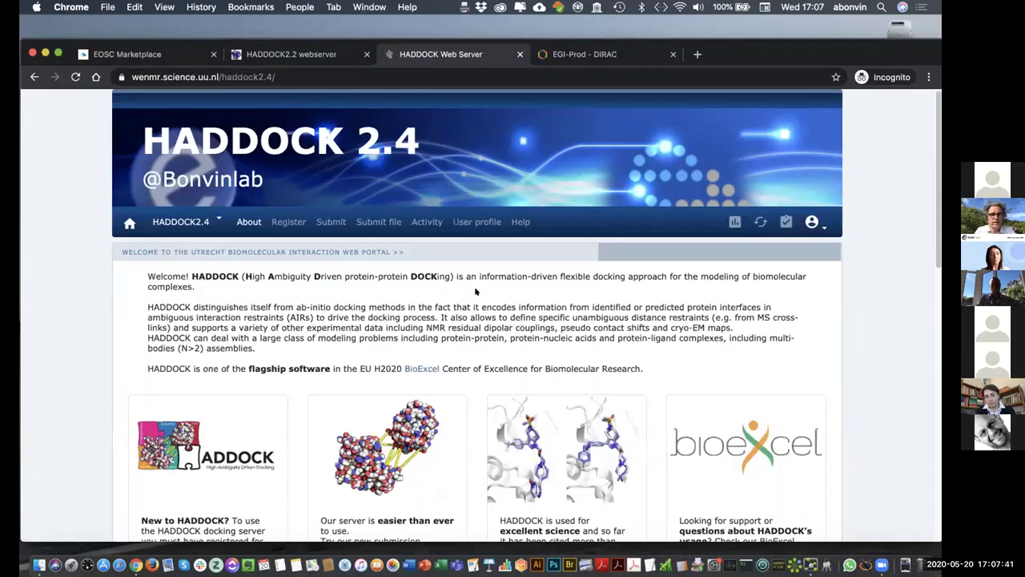
scroll(476, 292, down, 4)
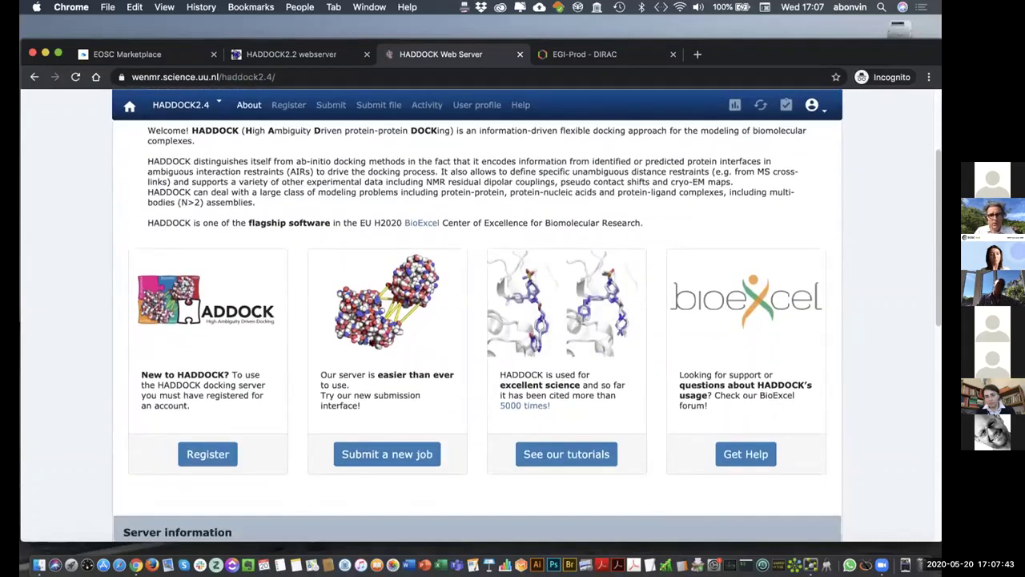
scroll(398, 312, down, 1)
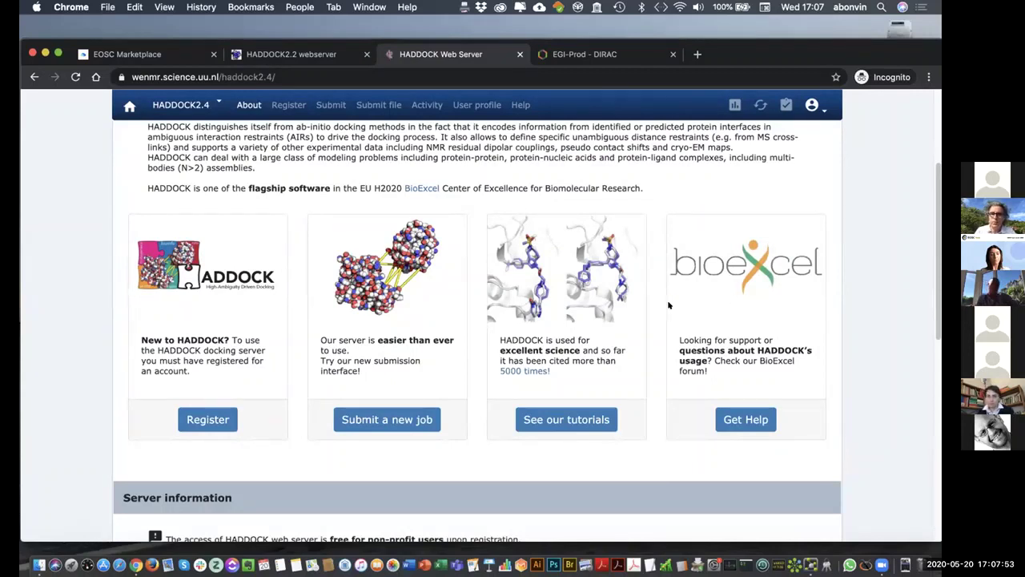
- Start a new docking submission and enter the job name 'EOSC-de'
click(387, 420)
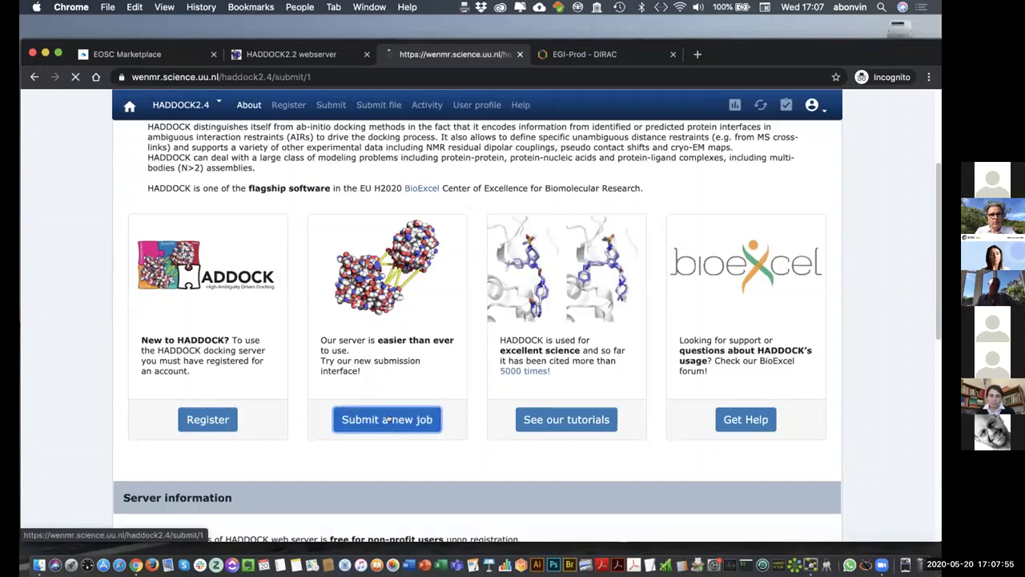
scroll(476, 351, down, 2)
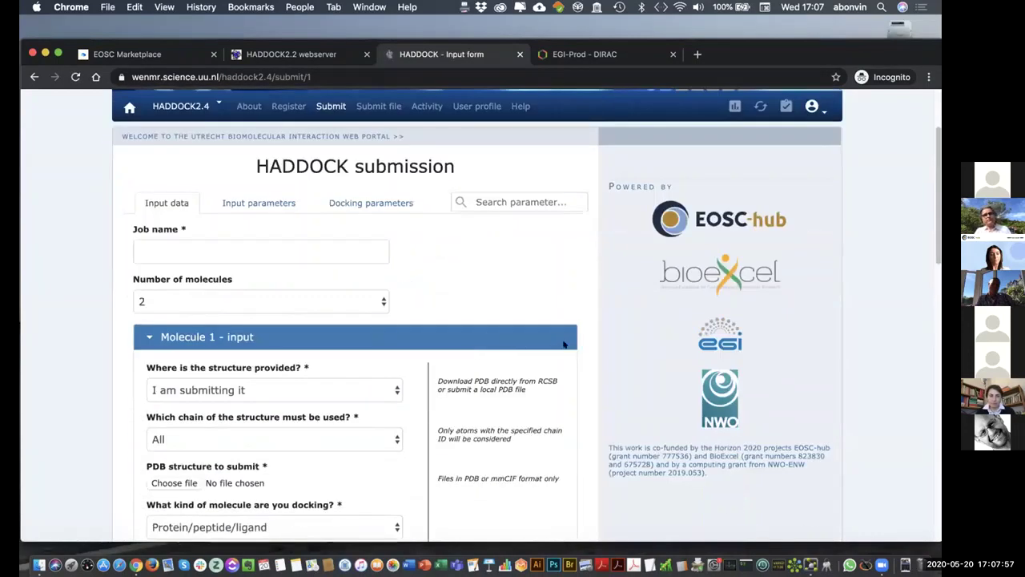
scroll(561, 346, down, 2)
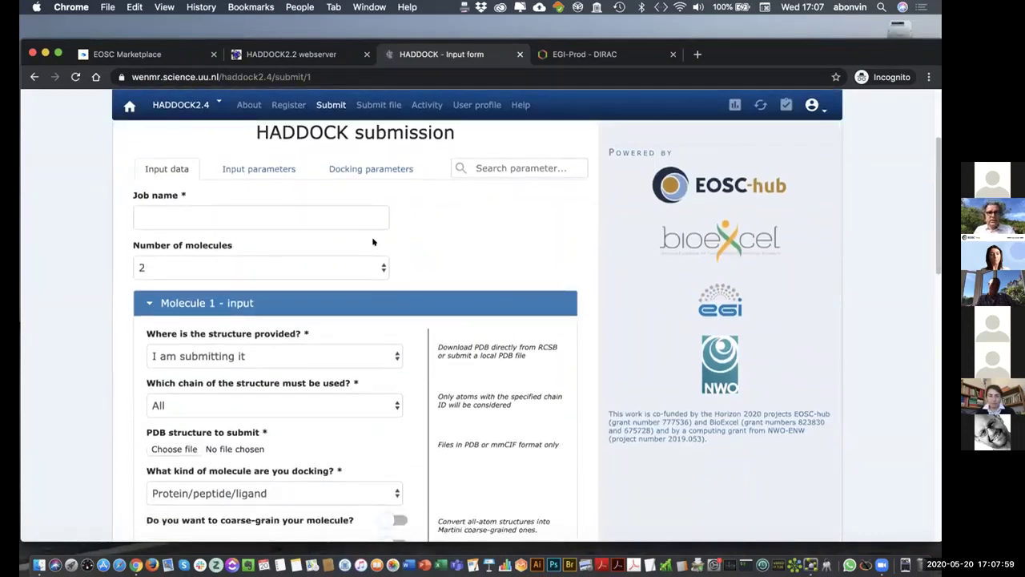
click(312, 209)
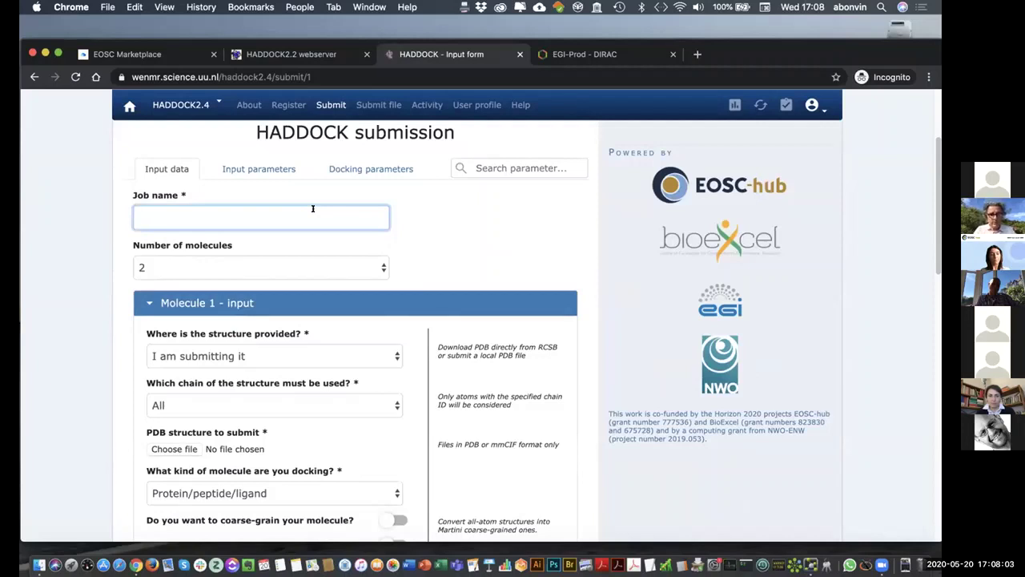
text(EO)
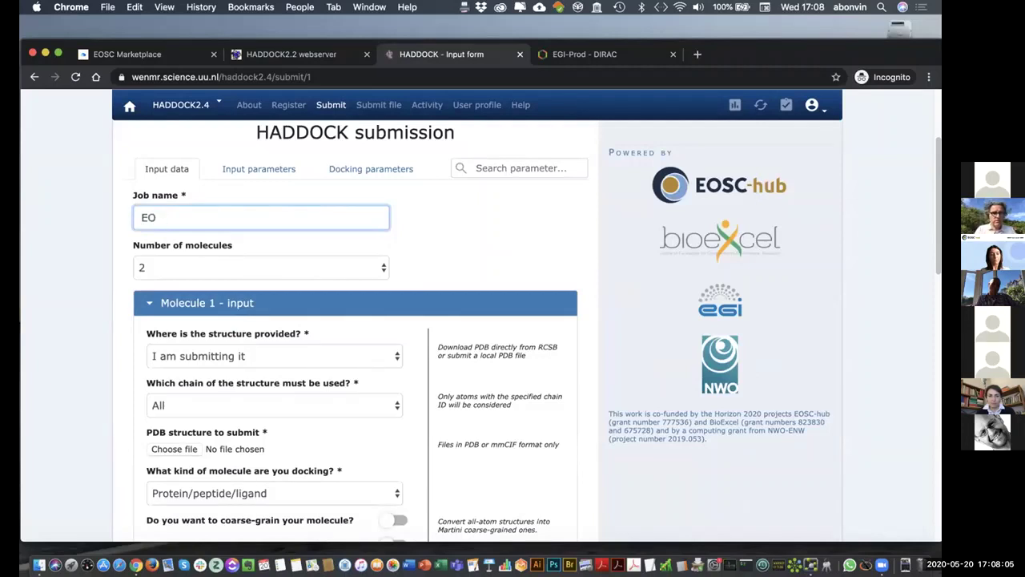
text(SC-demo)
click(483, 242)
- Load 6m0j-helix-T27Y.pdb from the EOSC-demo folder as molecule 1, using chain A
scroll(481, 236, down, 2)
scroll(476, 234, down, 1)
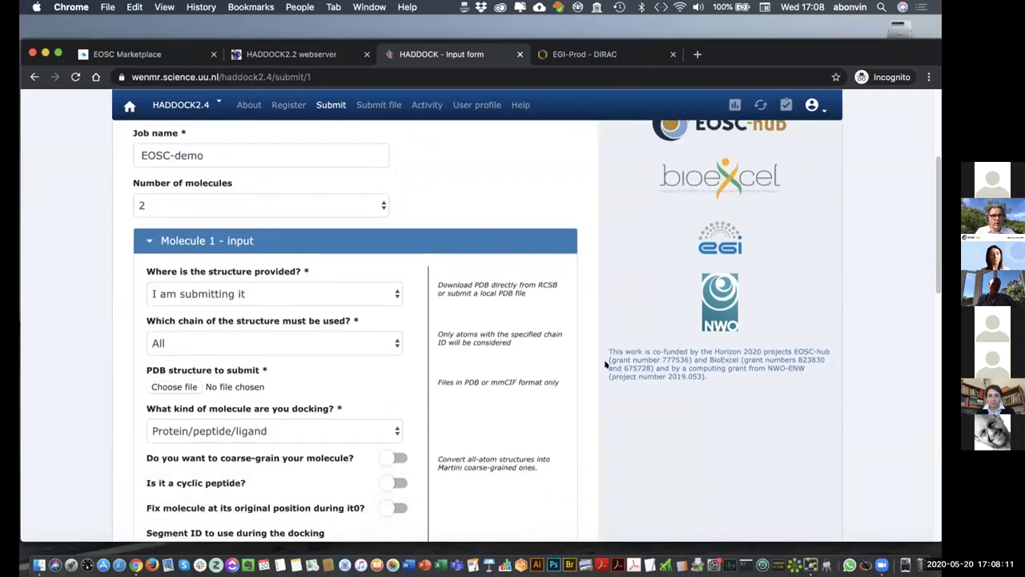
click(169, 387)
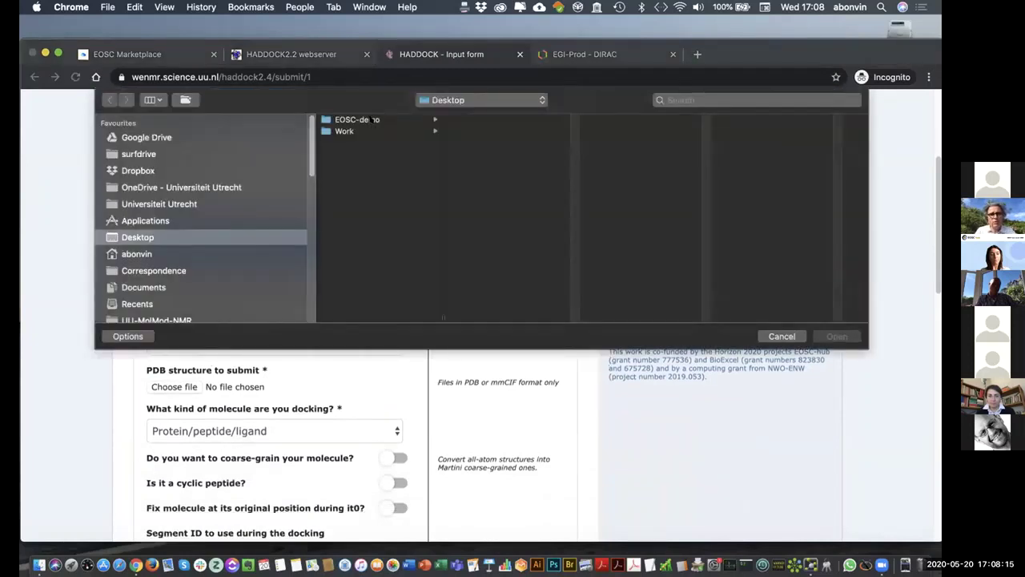
click(373, 119)
click(508, 119)
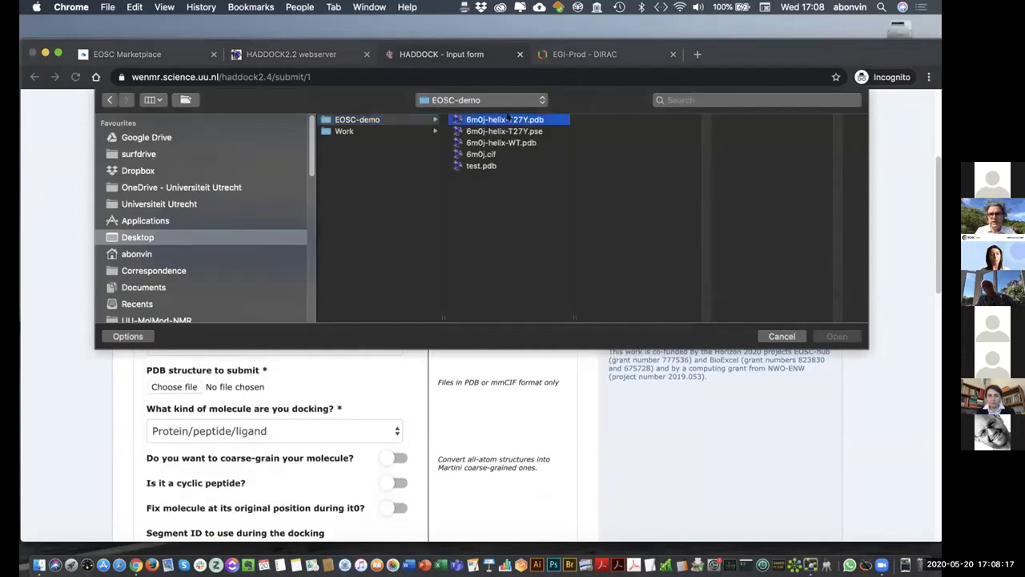
click(833, 337)
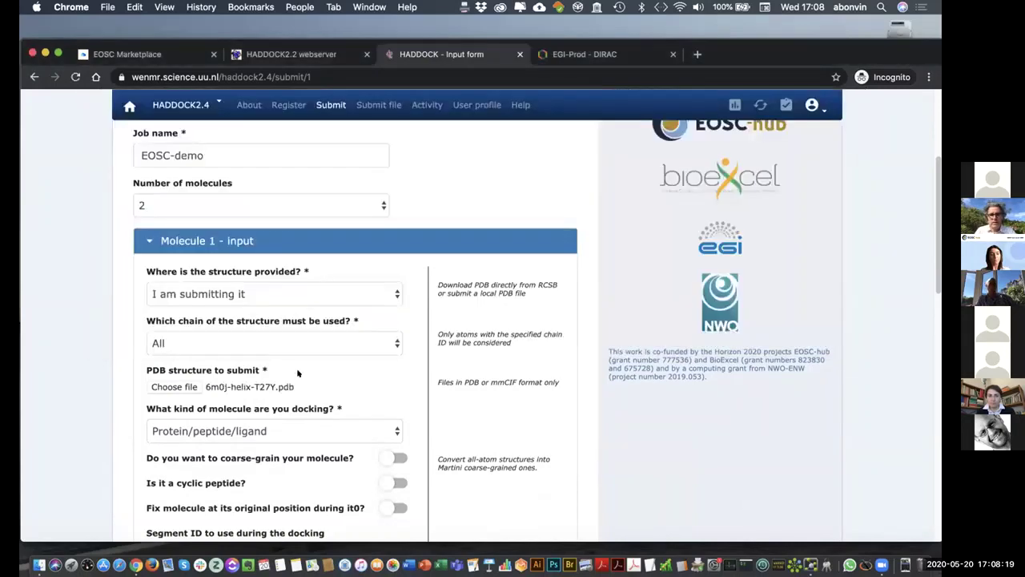
click(226, 344)
click(216, 355)
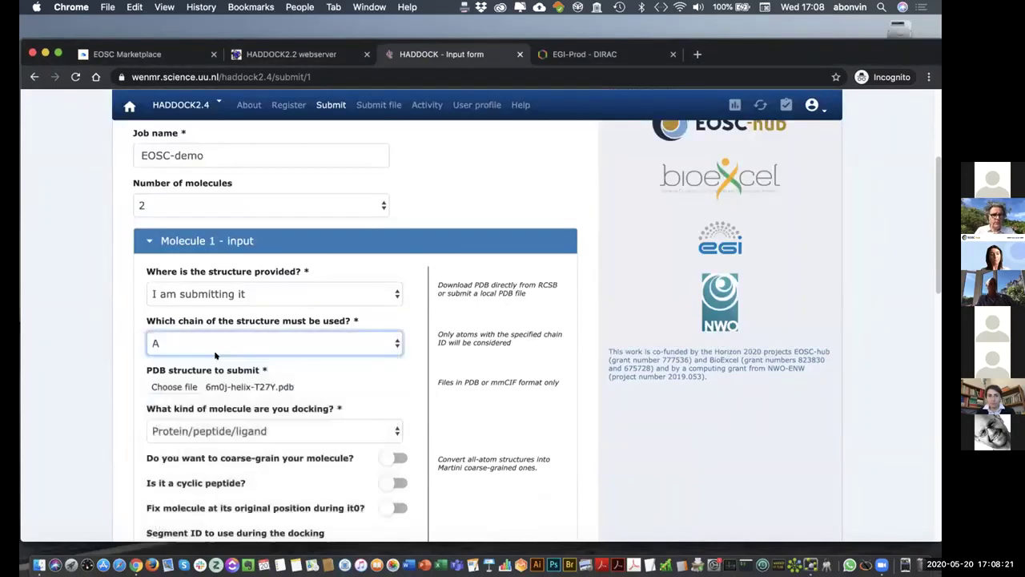
- Load 6m0j-helix-T27Y.pdb as molecule 2 with chain B, then proceed to input parameters
scroll(331, 363, down, 5)
scroll(325, 352, down, 5)
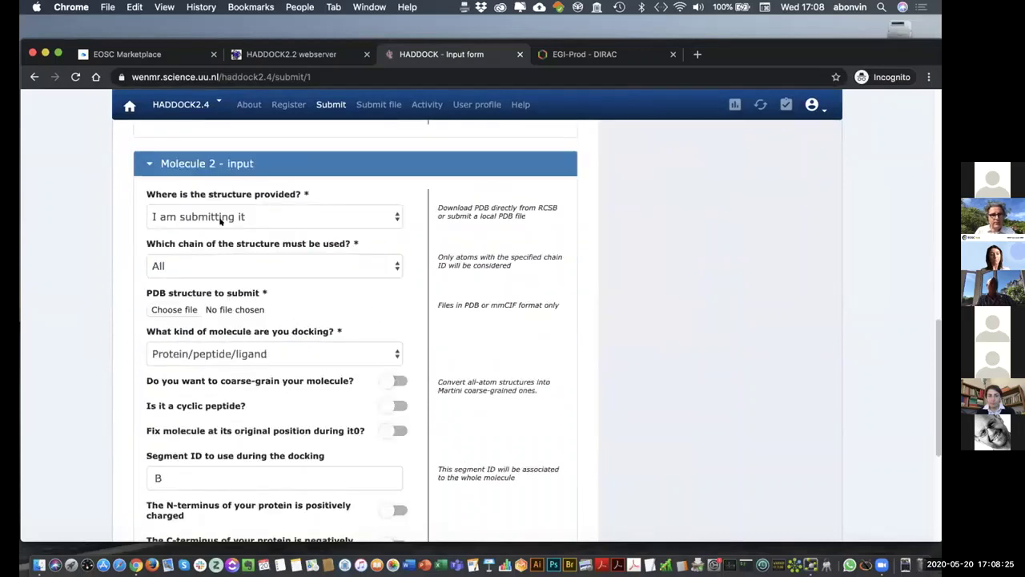
click(174, 309)
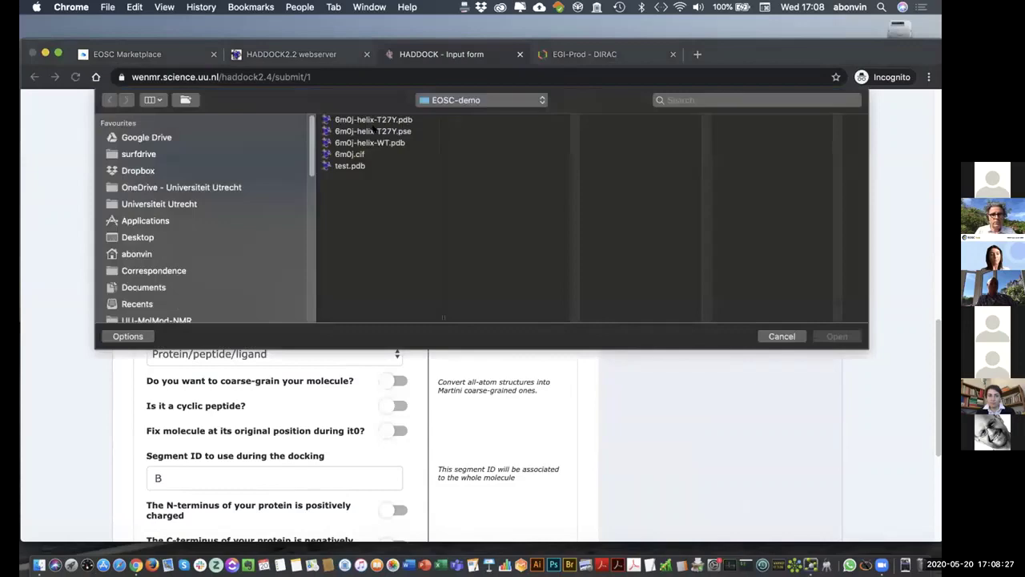
key(Down)
click(839, 338)
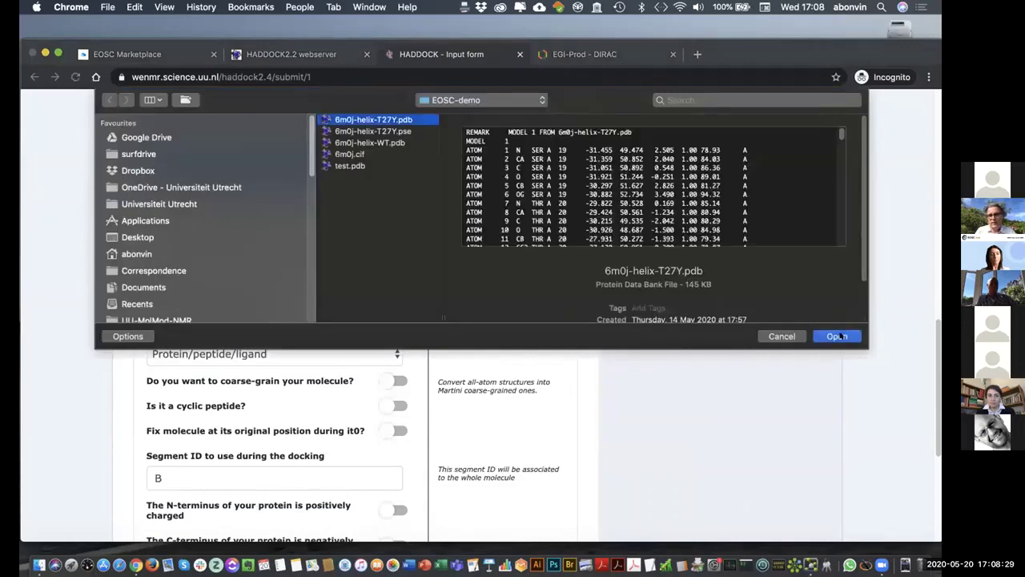
click(313, 268)
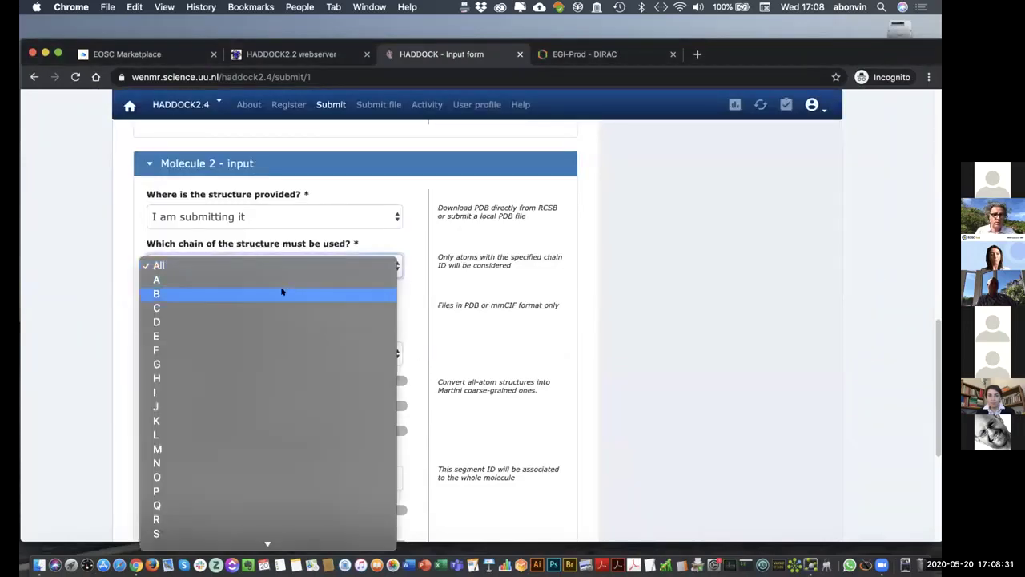
click(281, 291)
scroll(388, 341, down, 5)
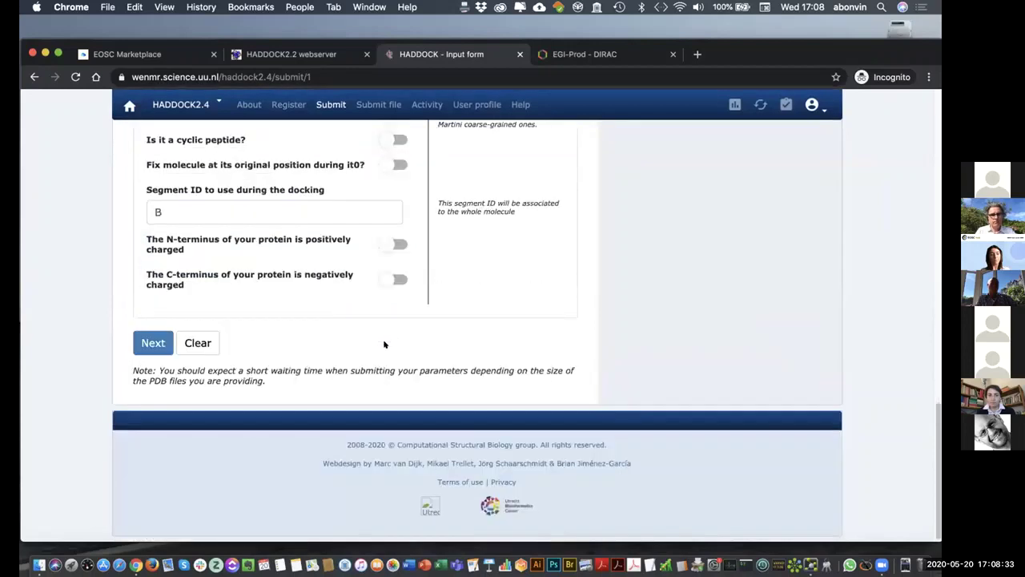
click(152, 343)
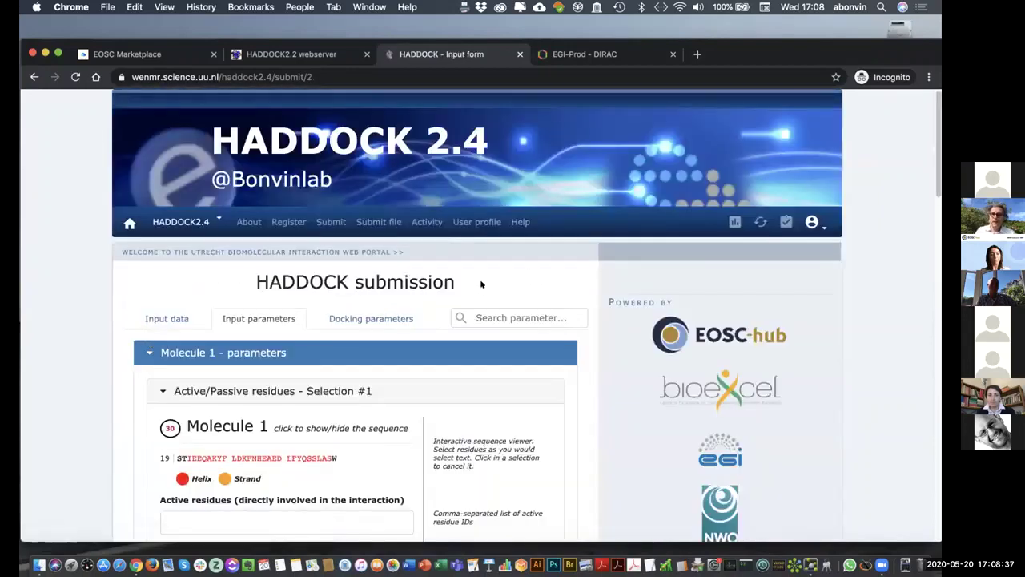
- Leave the Molecule 1 and 2 input parameters at their defaults and continue to docking parameters
scroll(424, 282, down, 10)
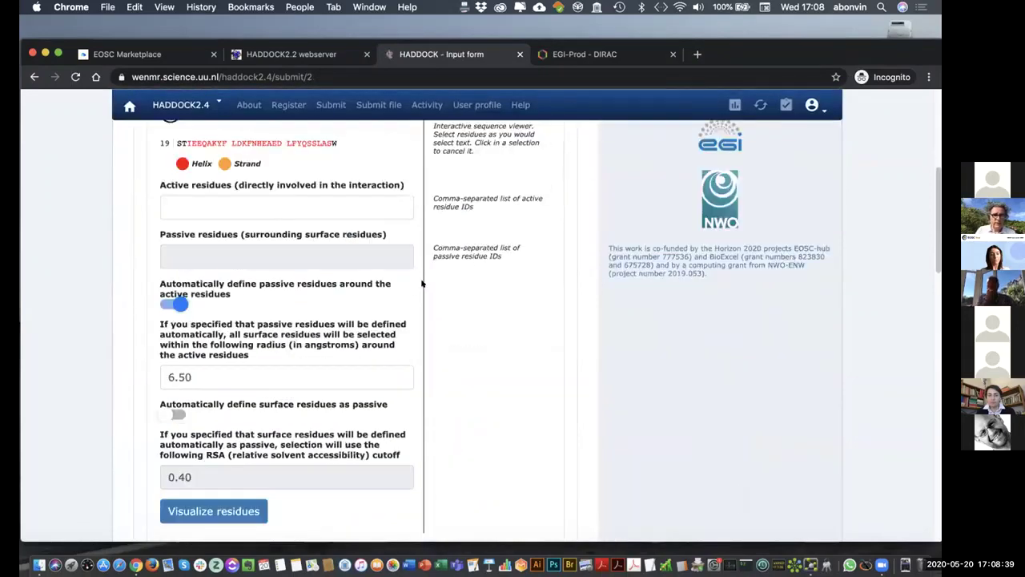
scroll(422, 282, down, 20)
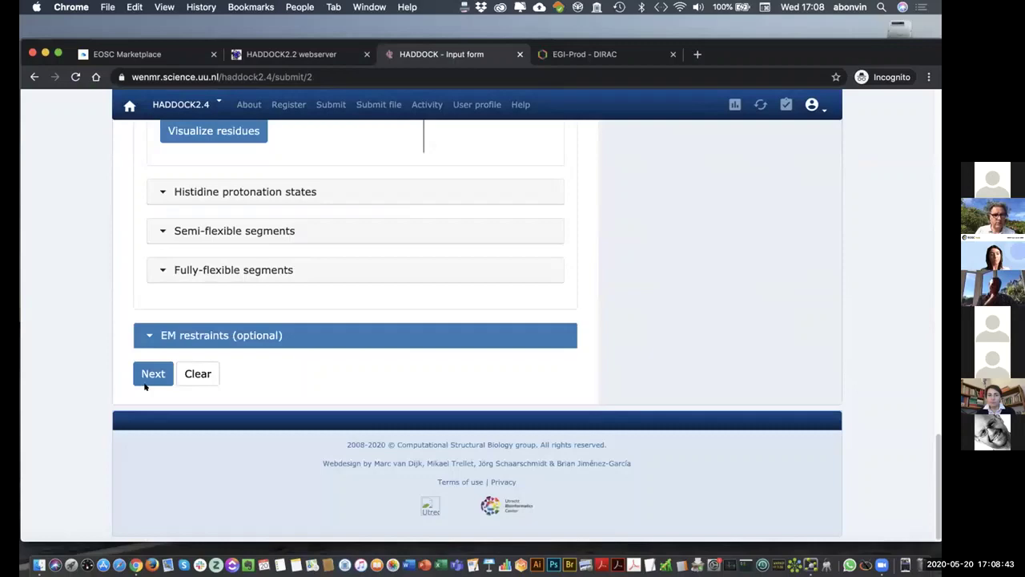
click(147, 374)
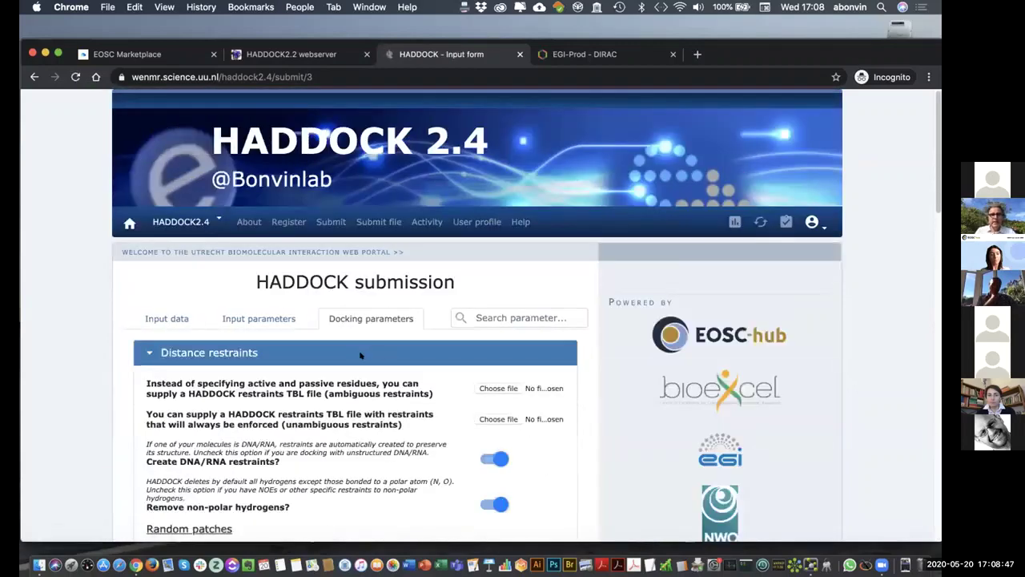
- Under Distance restraints, disable Create DNA/RNA restraints and Random exclusion; enable Surface contact restraints
scroll(360, 353, down, 3)
scroll(360, 355, down, 3)
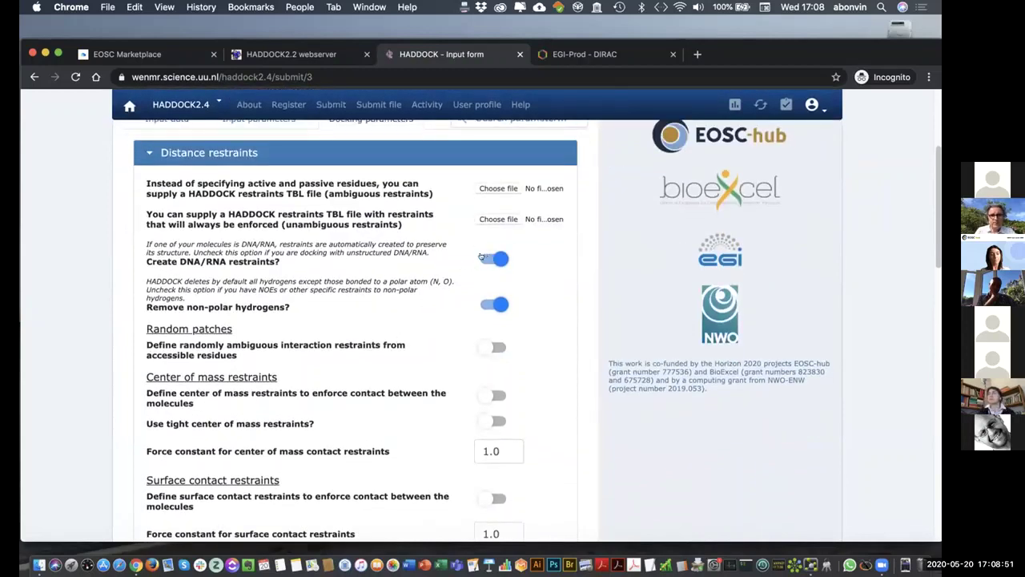
click(486, 256)
scroll(544, 285, down, 3)
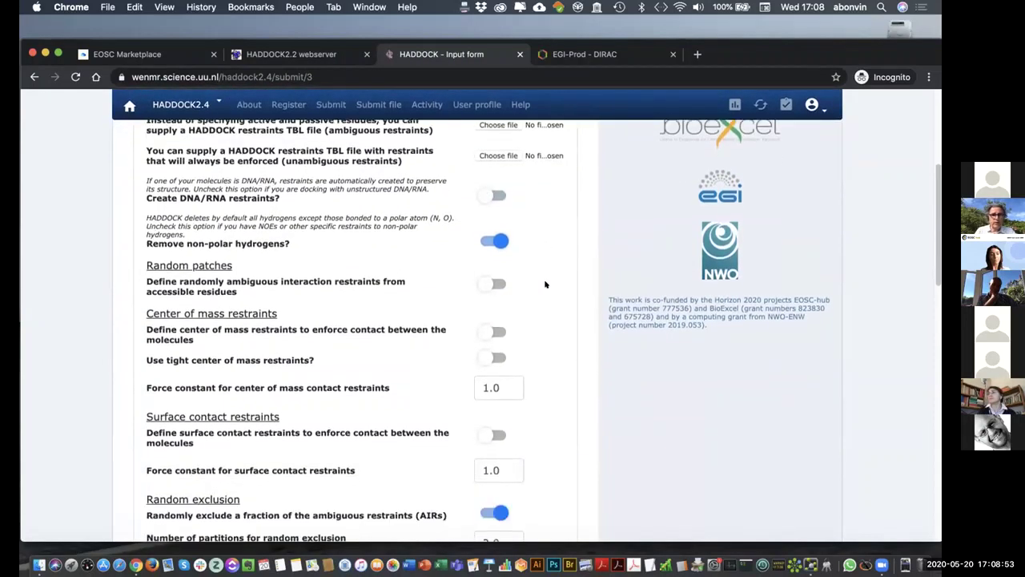
scroll(545, 286, down, 2)
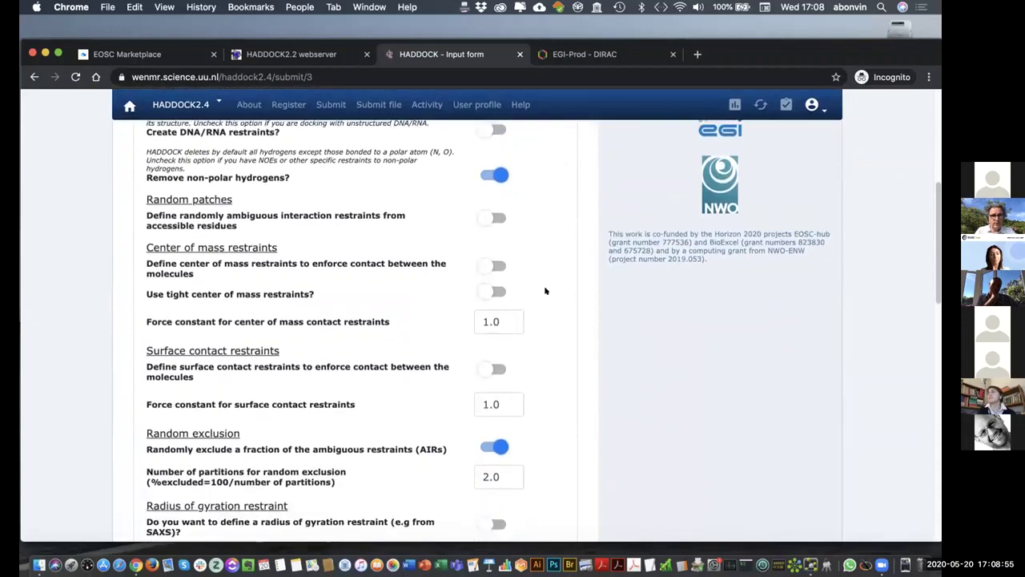
click(497, 369)
scroll(525, 371, down, 2)
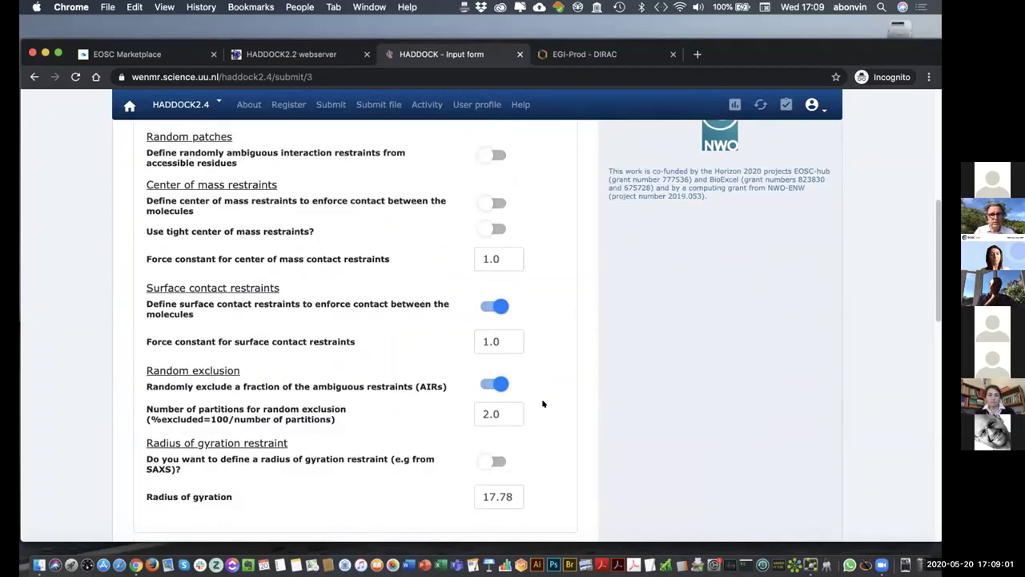
click(484, 381)
scroll(516, 377, down, 5)
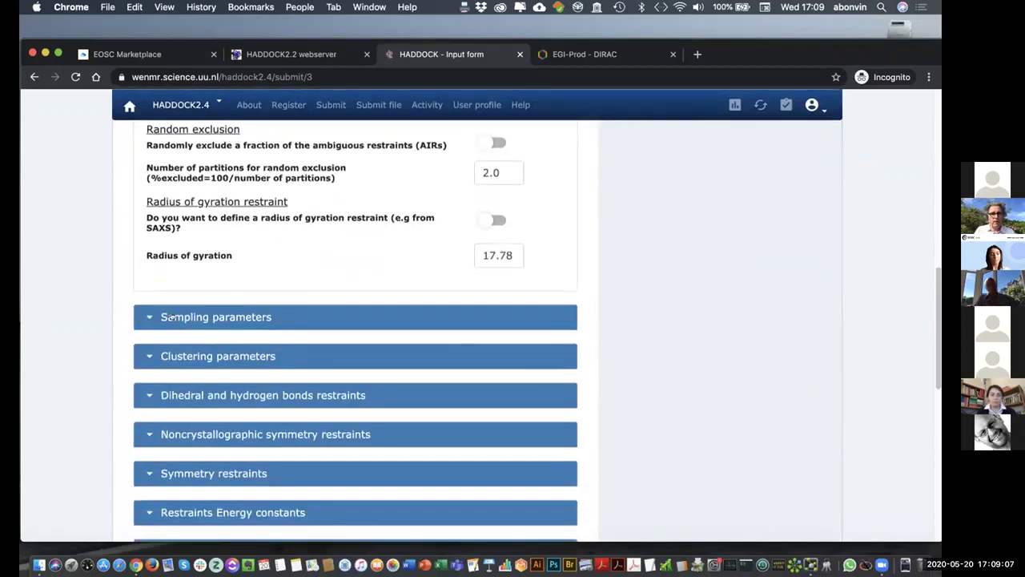
- Set the rigid-body, semi-flexible and water refinement structure counts to 50 each
click(178, 321)
scroll(584, 404, down, 1)
scroll(584, 404, down, 2)
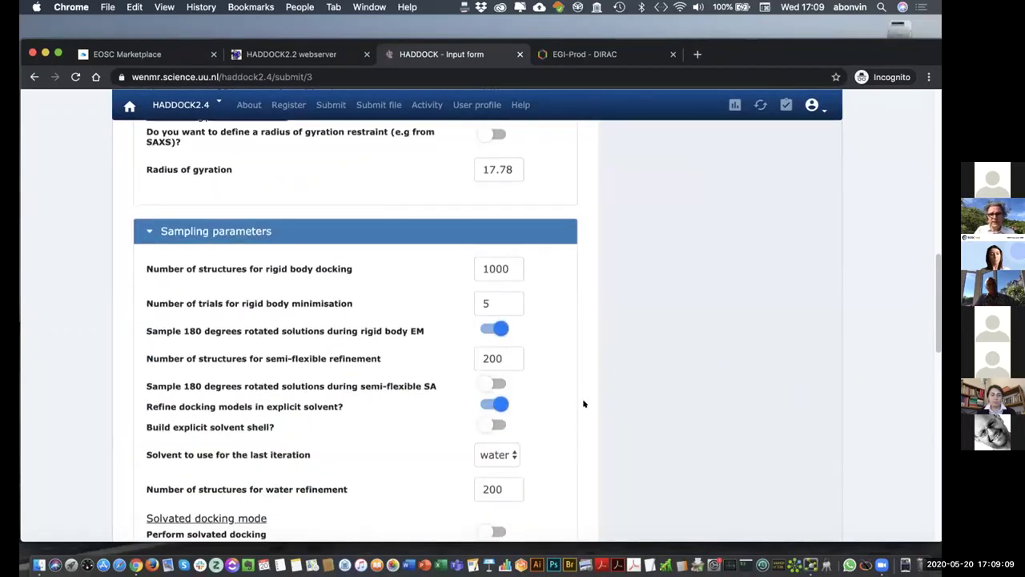
double_click(505, 245)
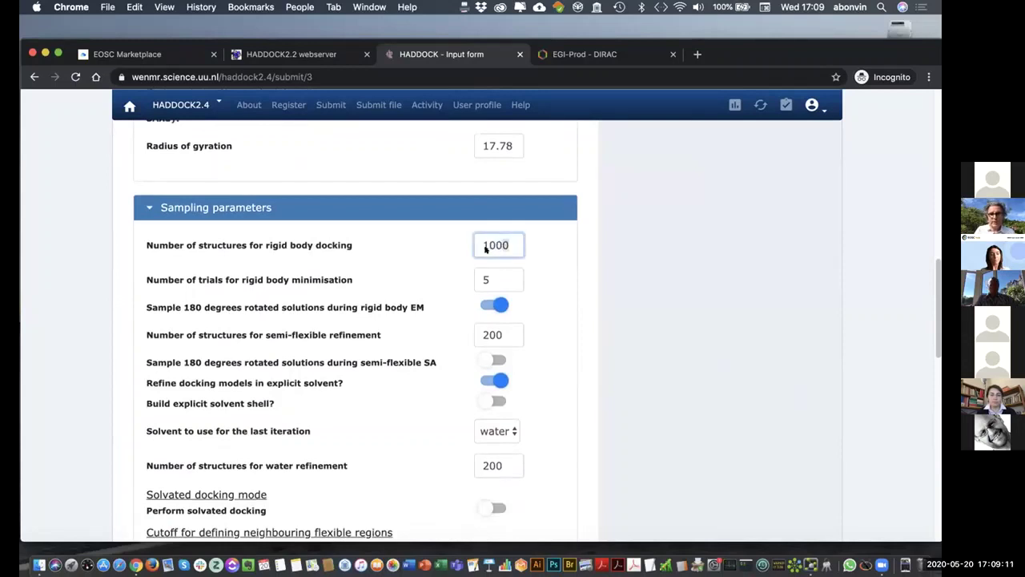
text(50)
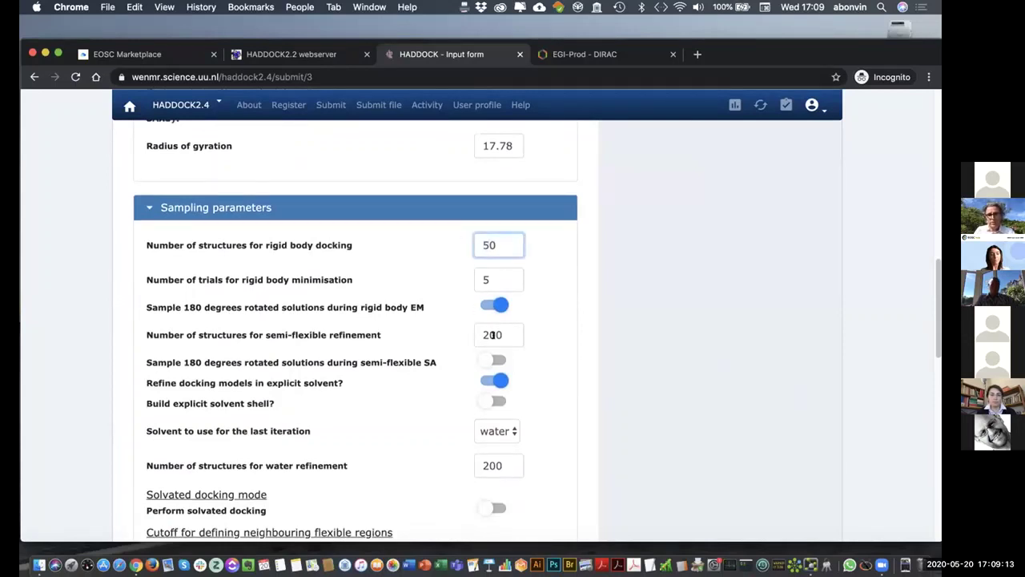
double_click(493, 334)
text(50)
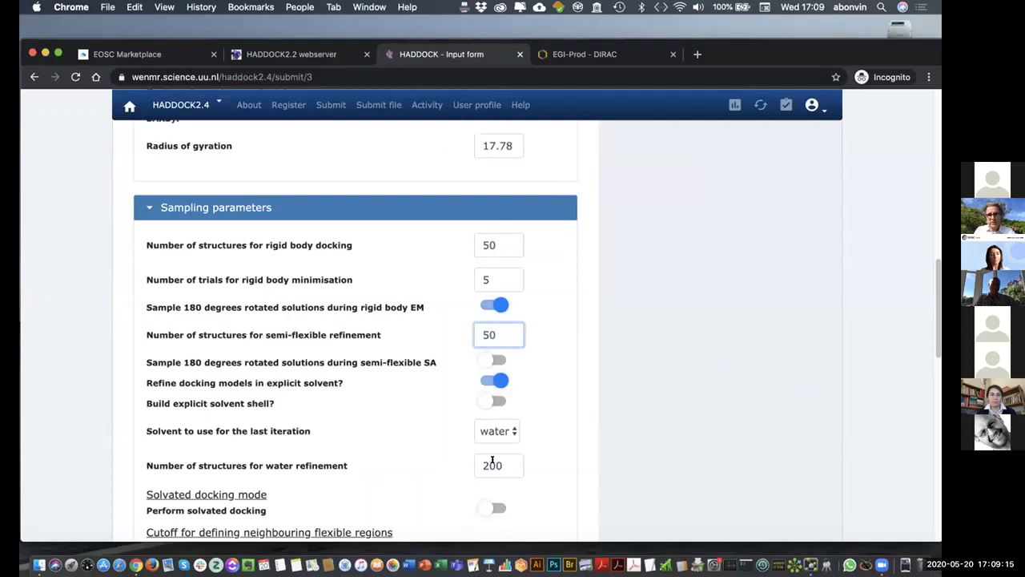
double_click(492, 462)
text(50)
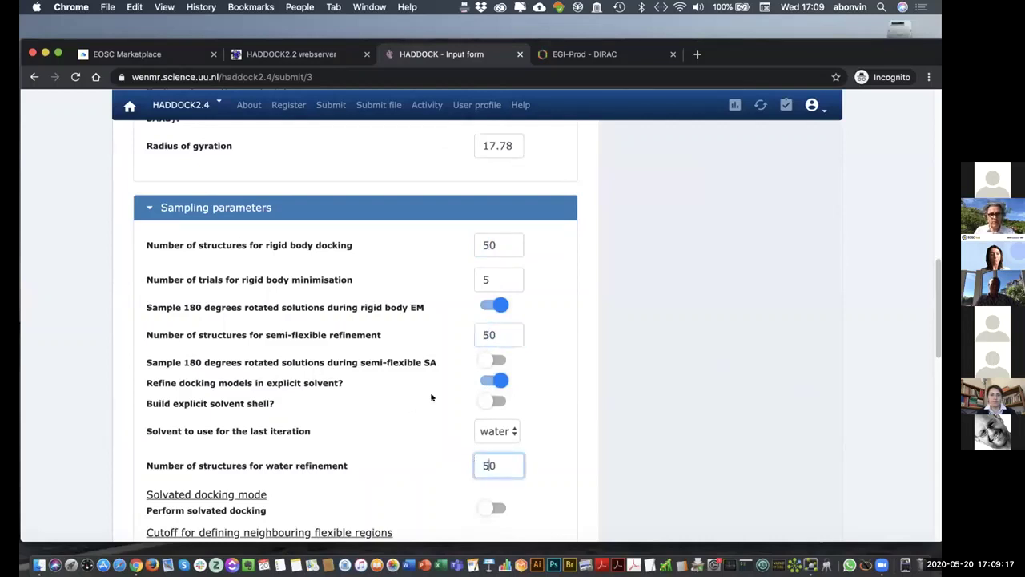
- Turn on building an explicit solvent shell
click(495, 401)
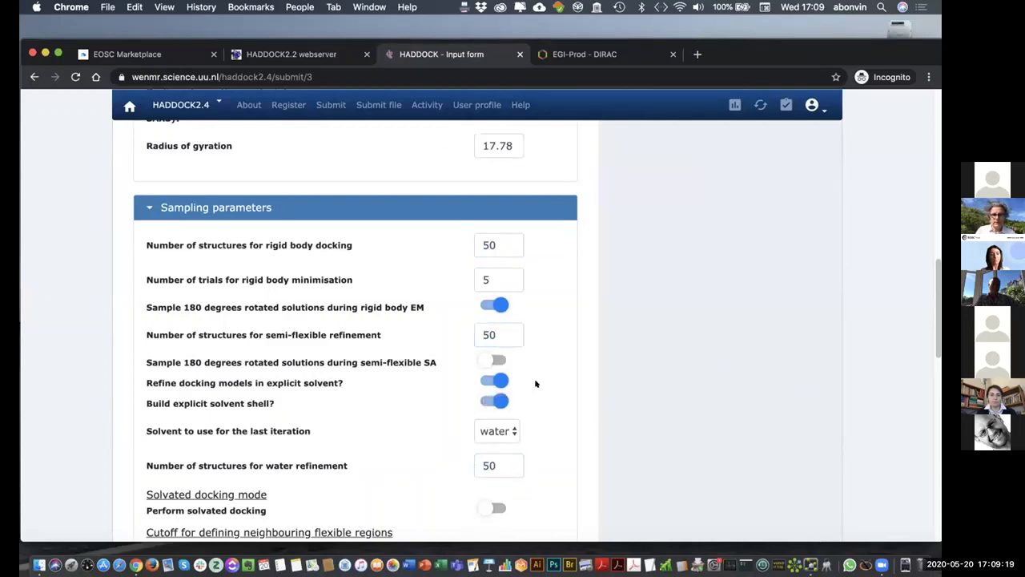
scroll(536, 384, down, 3)
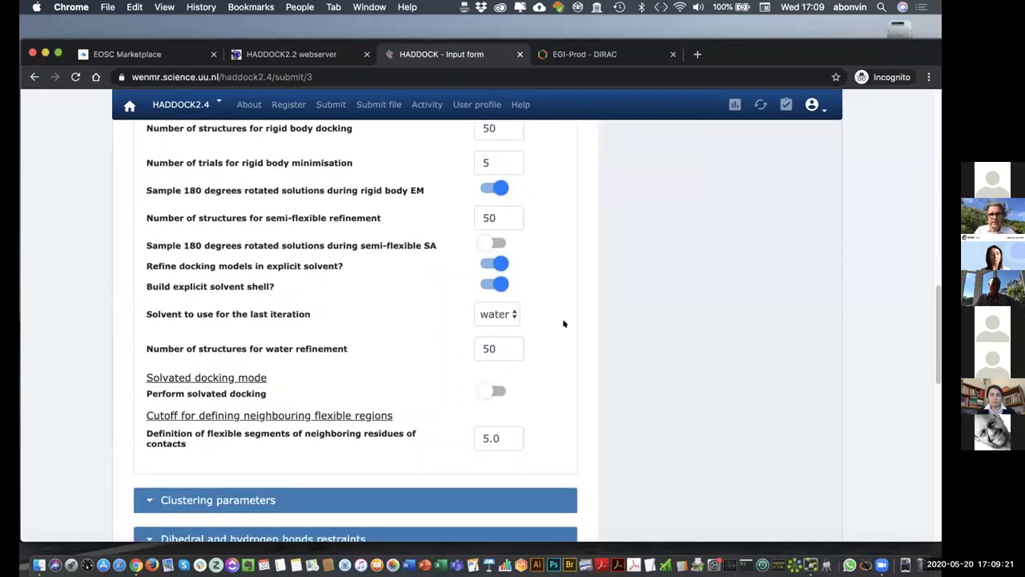
scroll(567, 320, down, 5)
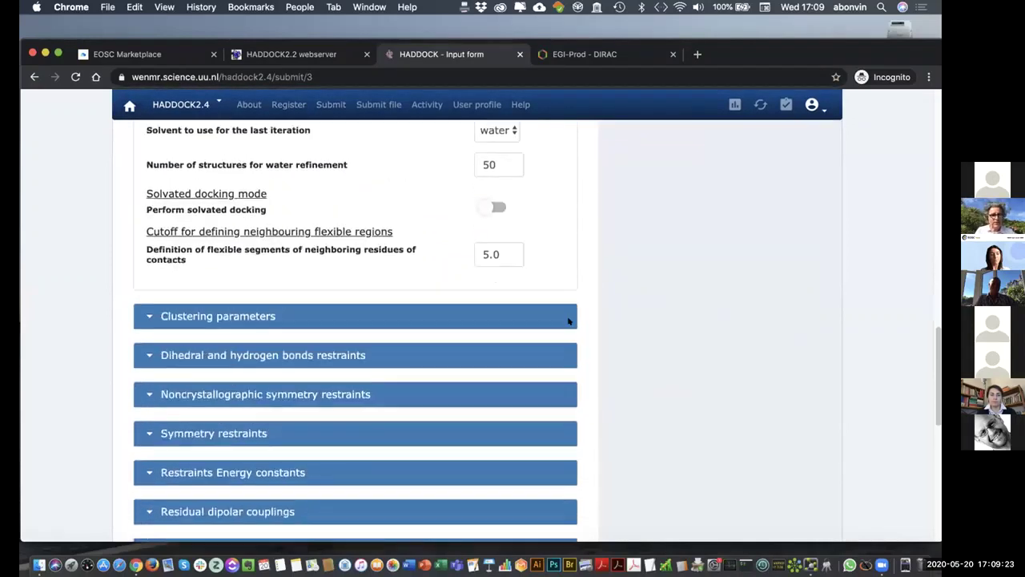
scroll(632, 373, down, 10)
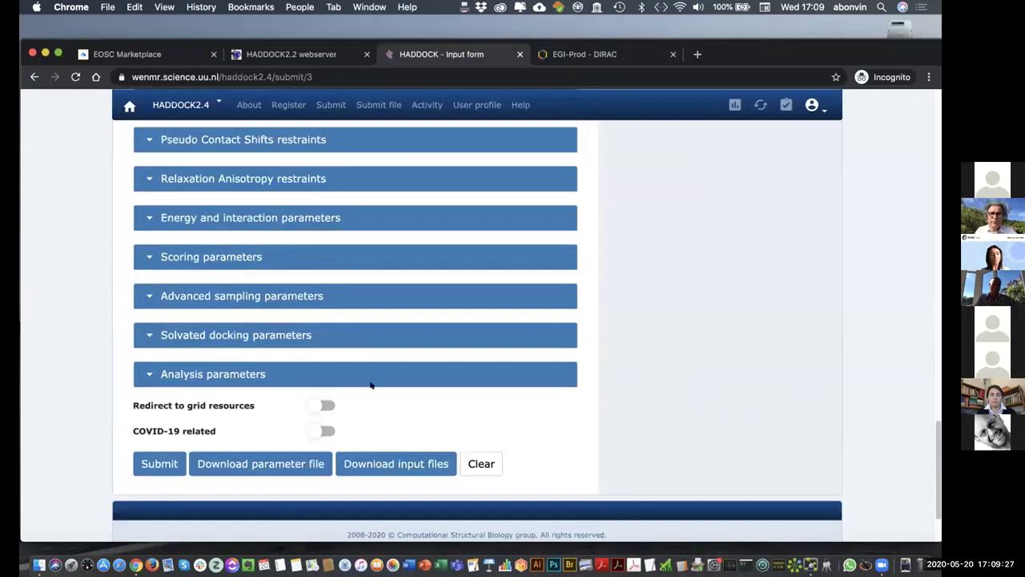
- Disable randomized starting orientations, initial rigid-body minimisation and its translation
click(145, 296)
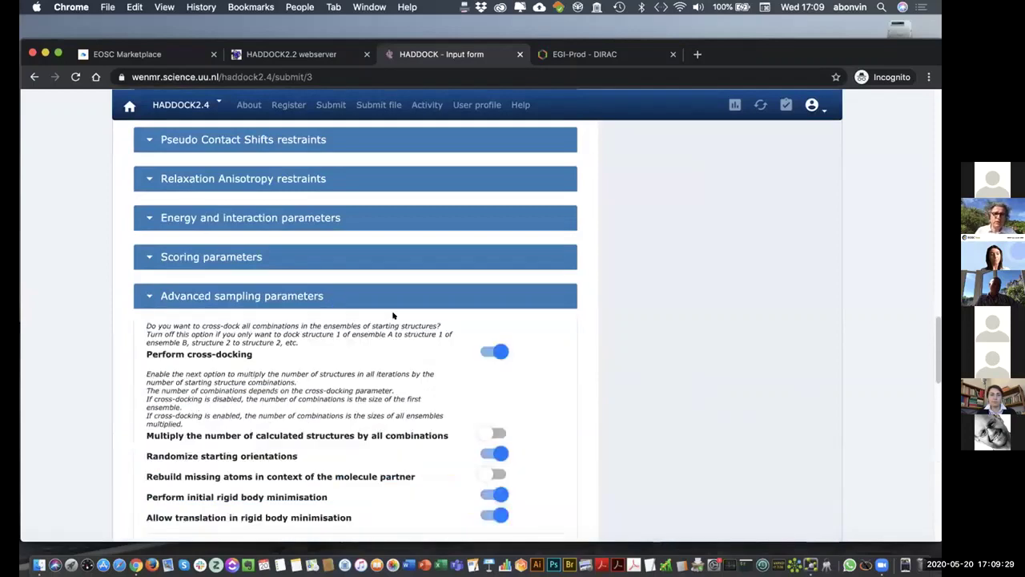
scroll(392, 315, down, 4)
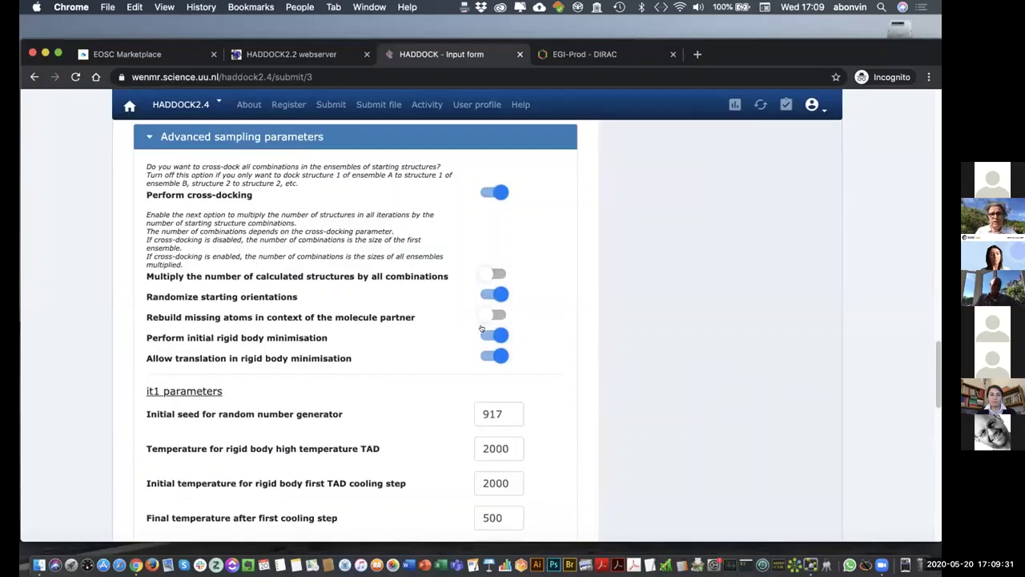
click(485, 335)
click(479, 356)
click(484, 294)
scroll(512, 360, down, 8)
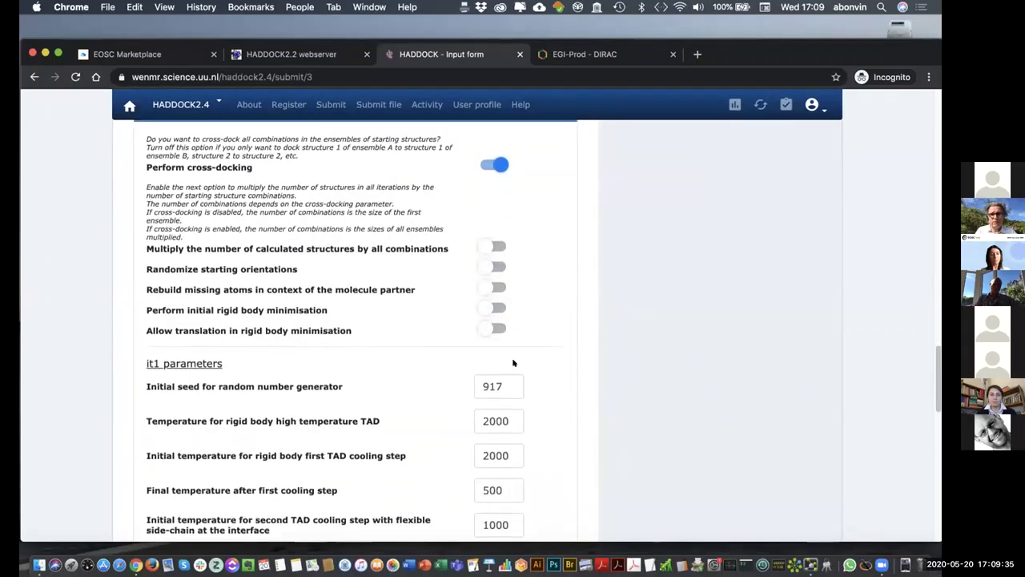
scroll(527, 364, down, 5)
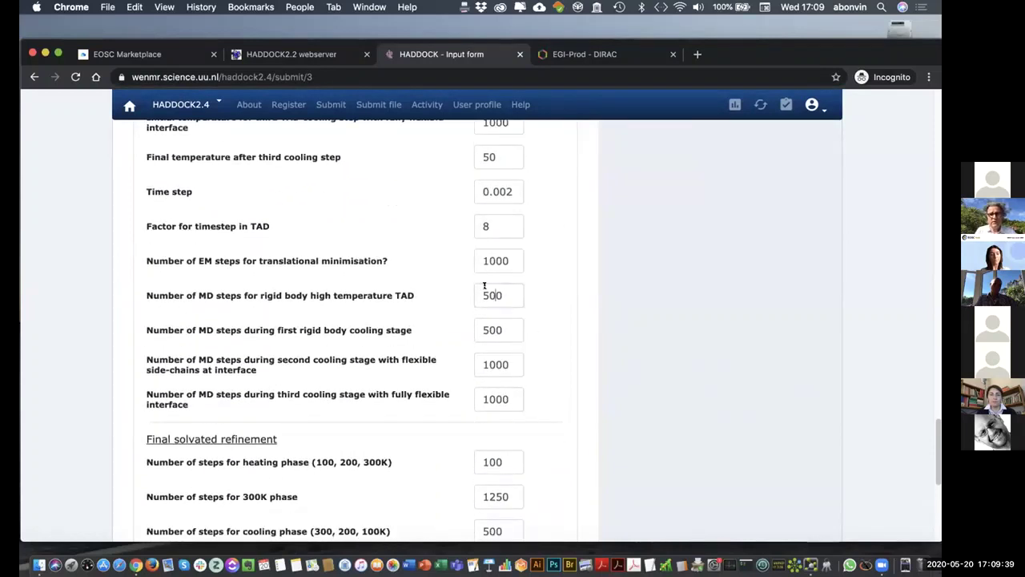
- Set the high-temperature TAD and three cooling-stage MD step counts to 0
double_click(487, 292)
text(0)
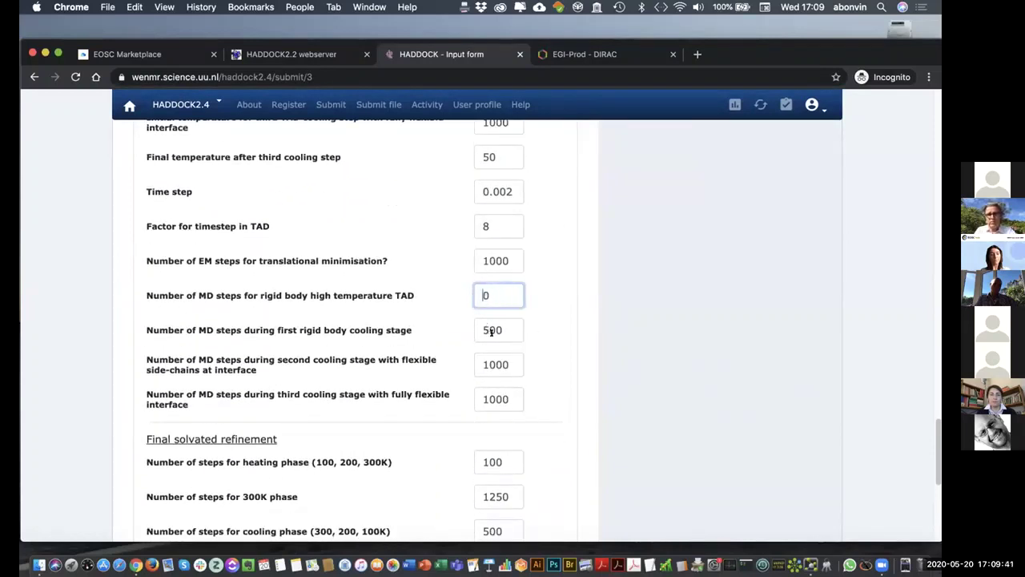
double_click(486, 328)
text(0)
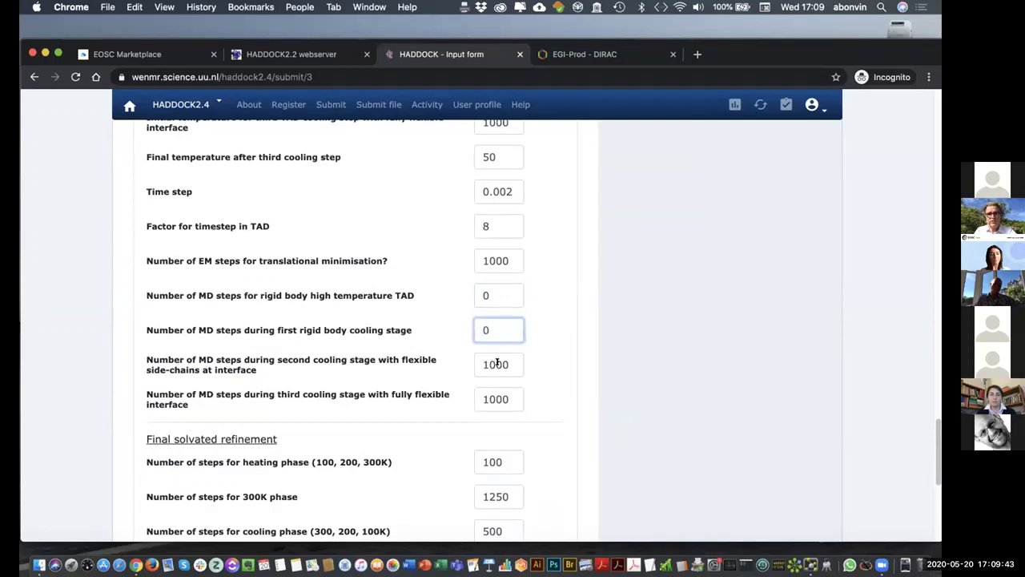
double_click(497, 364)
text(0)
double_click(494, 398)
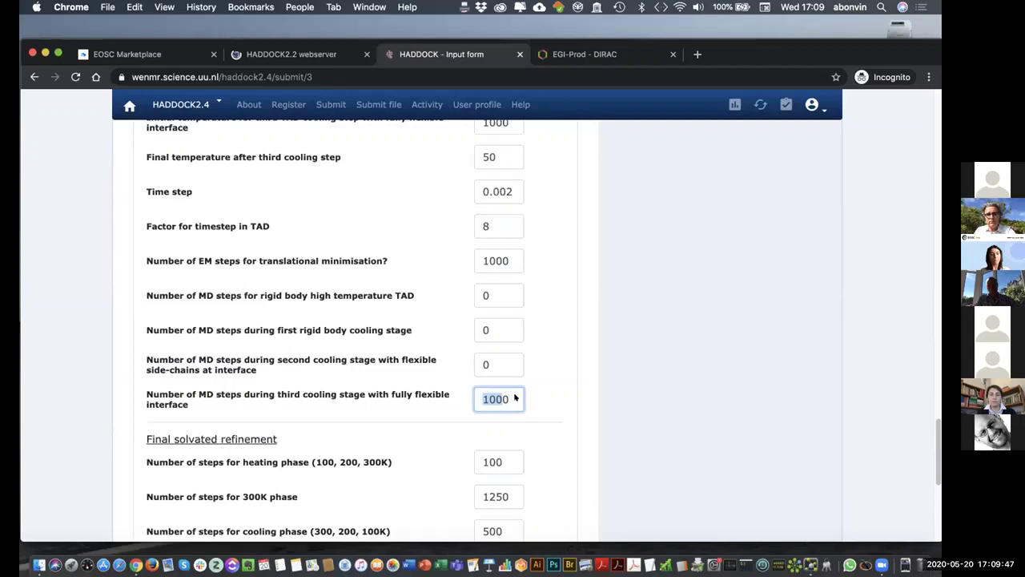
click(494, 398)
double_click(495, 398)
text(0)
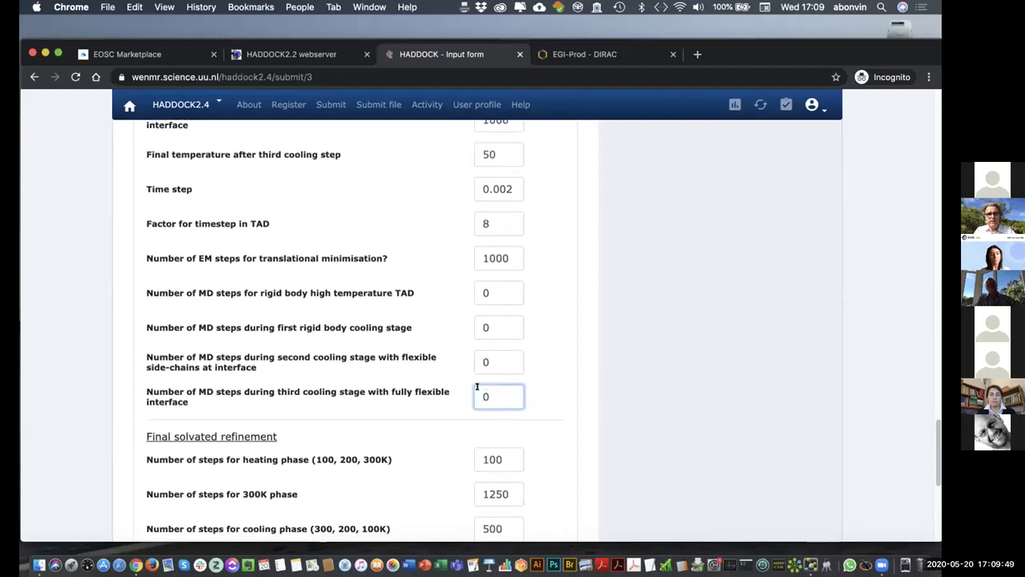
scroll(494, 398, down, 5)
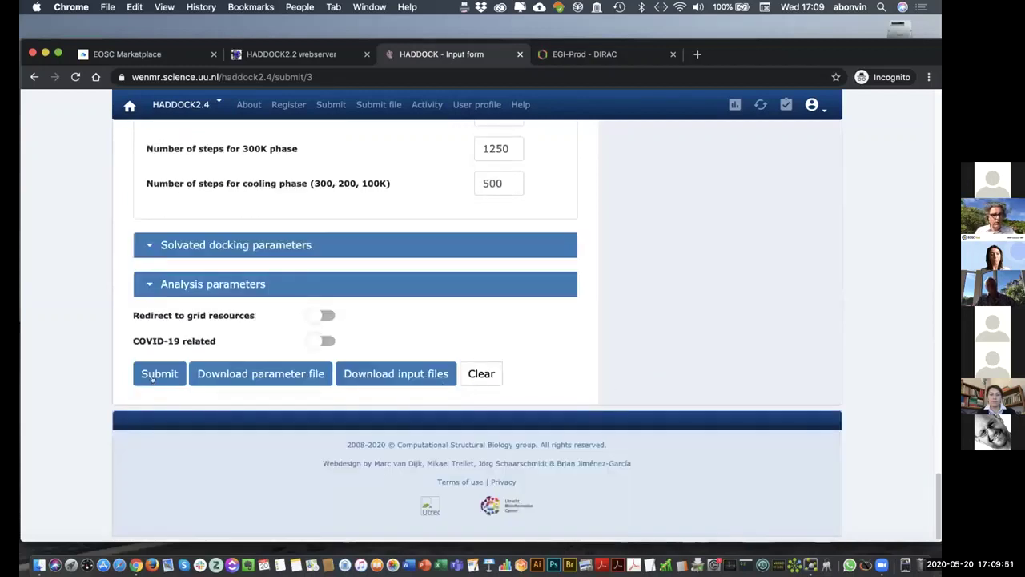
- Submit the EOSC-demo3 docking job, confirming it as COVID-19 related research
click(152, 375)
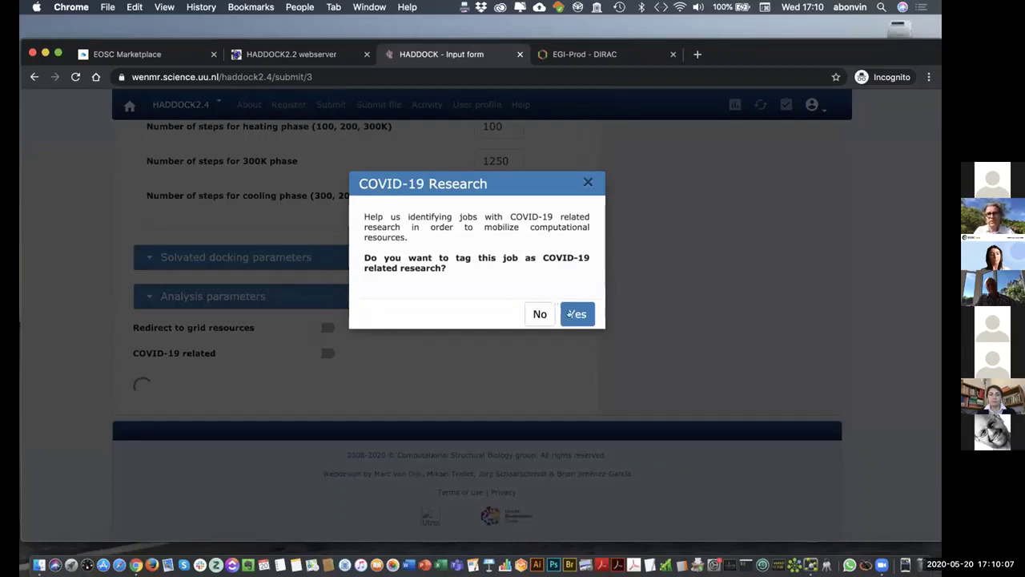
click(571, 314)
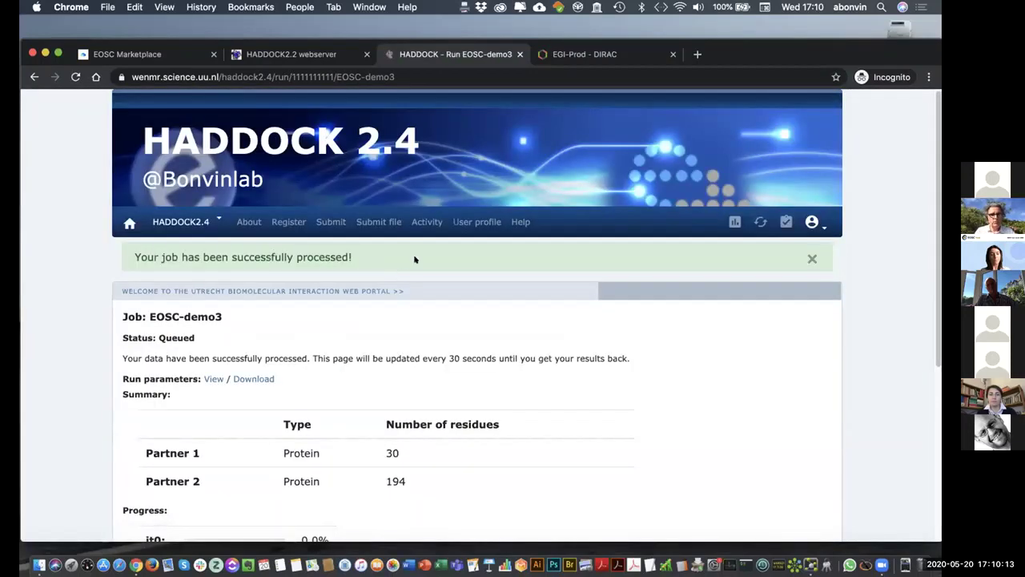
scroll(440, 265, down, 3)
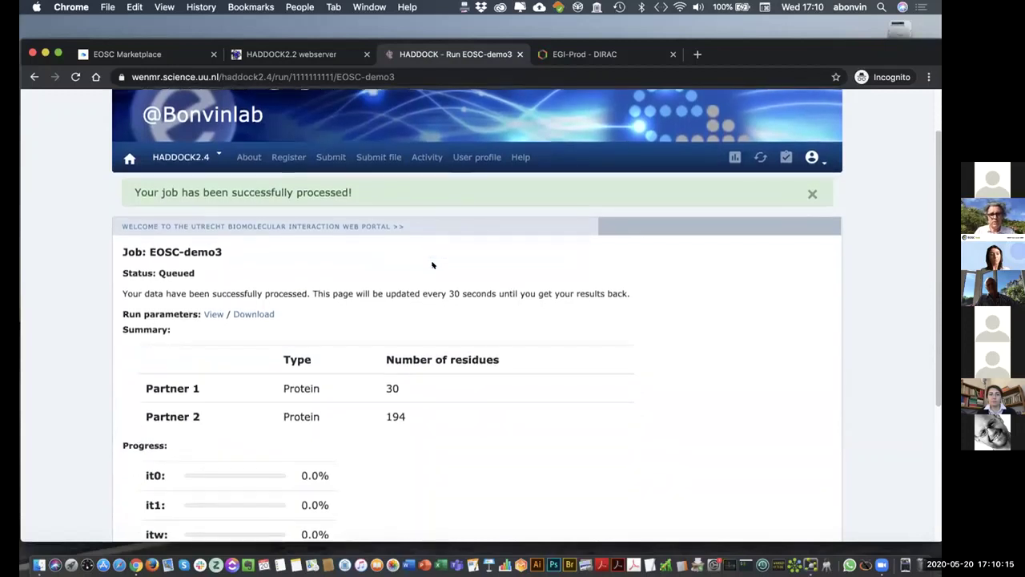
scroll(432, 264, down, 1)
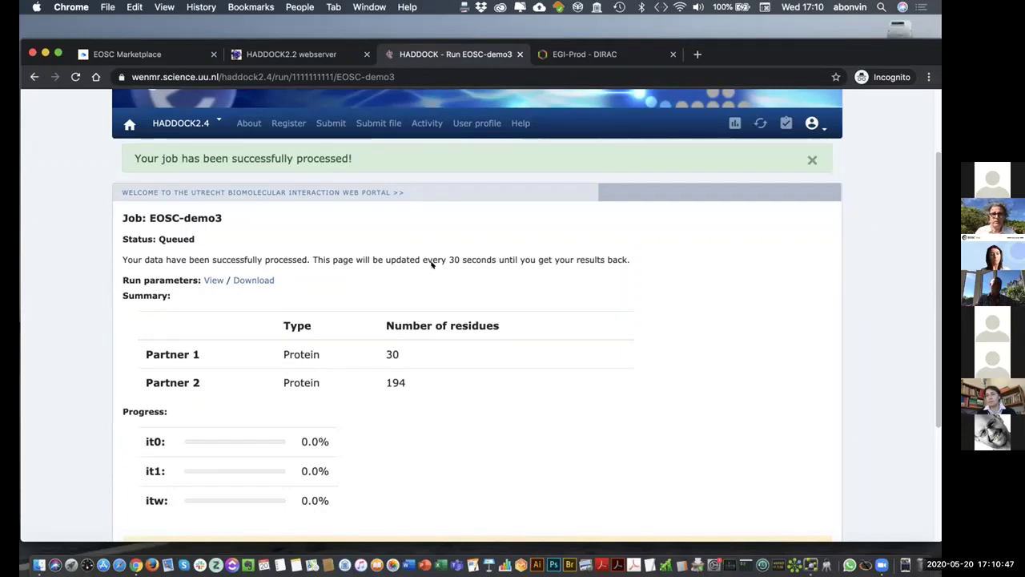
scroll(617, 273, down, 1)
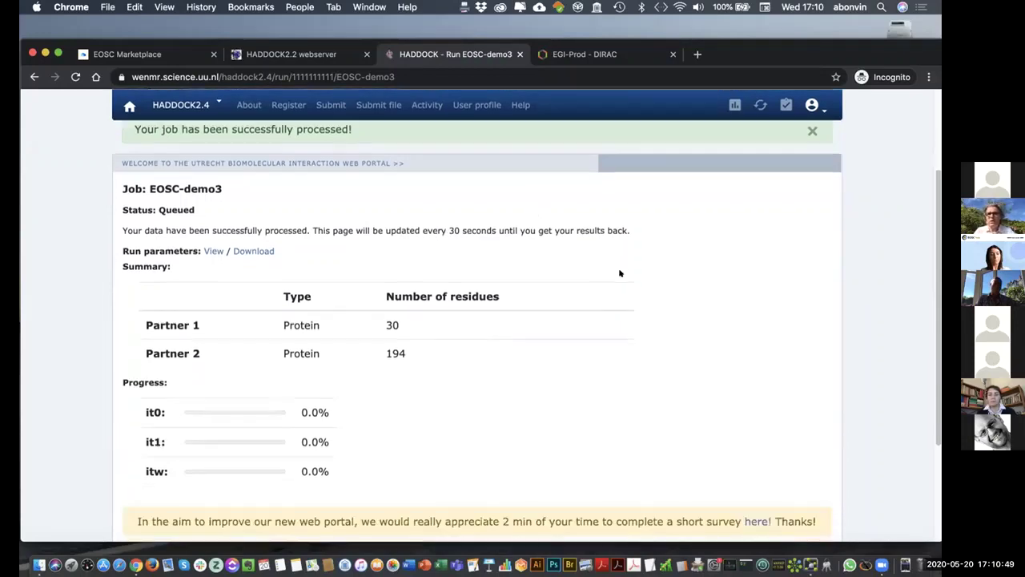
scroll(615, 274, down, 3)
scroll(609, 284, up, 5)
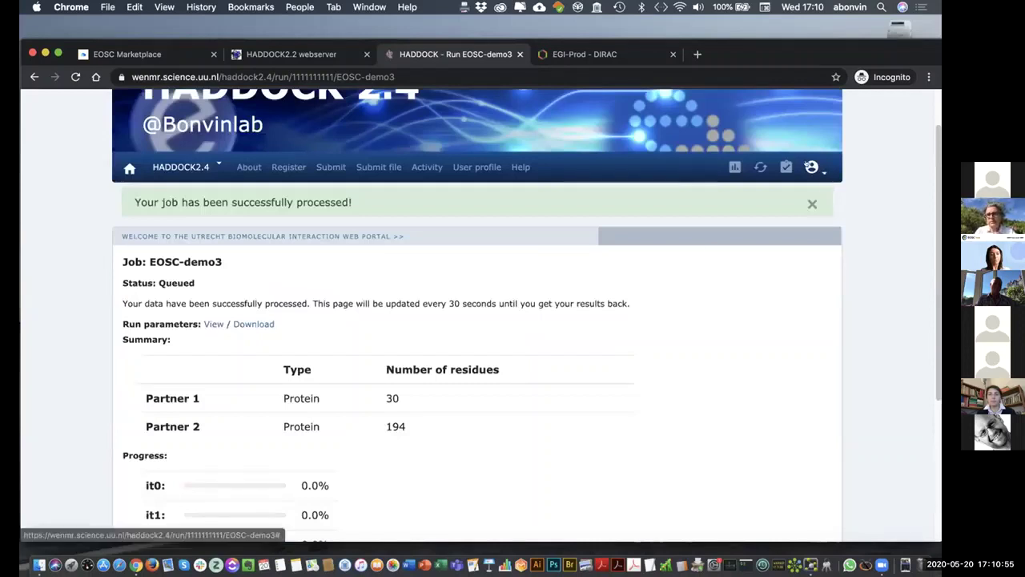
click(808, 165)
- Open the Sars-COV2-RBD-ACEh-T27Y job results from the user's Job information list
click(757, 208)
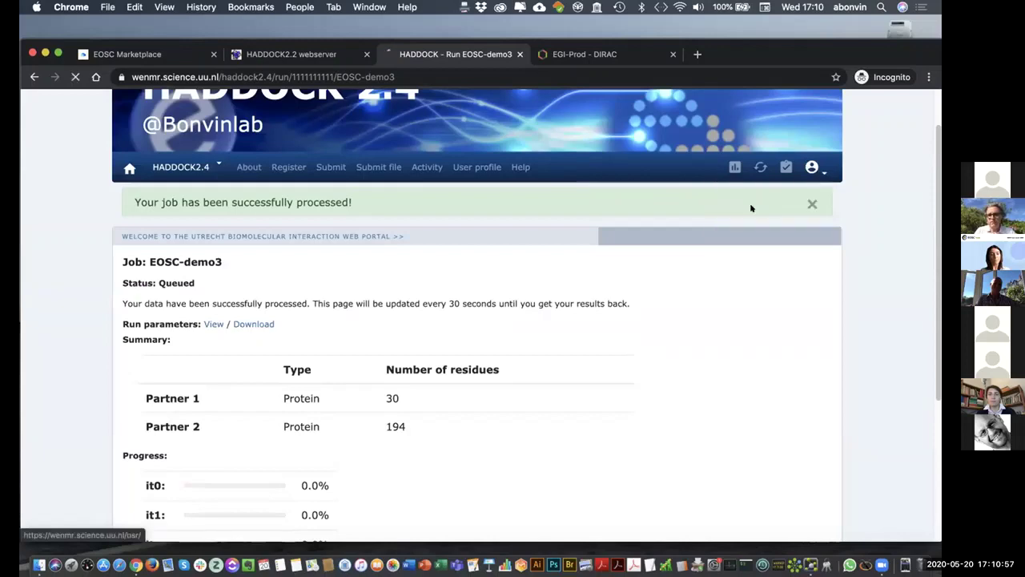
click(257, 287)
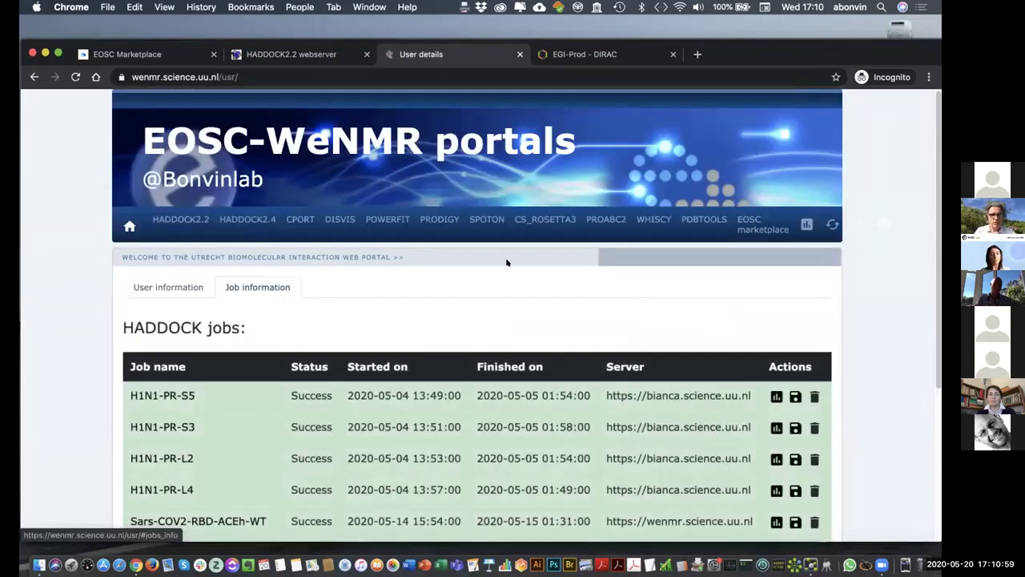
scroll(508, 261, down, 5)
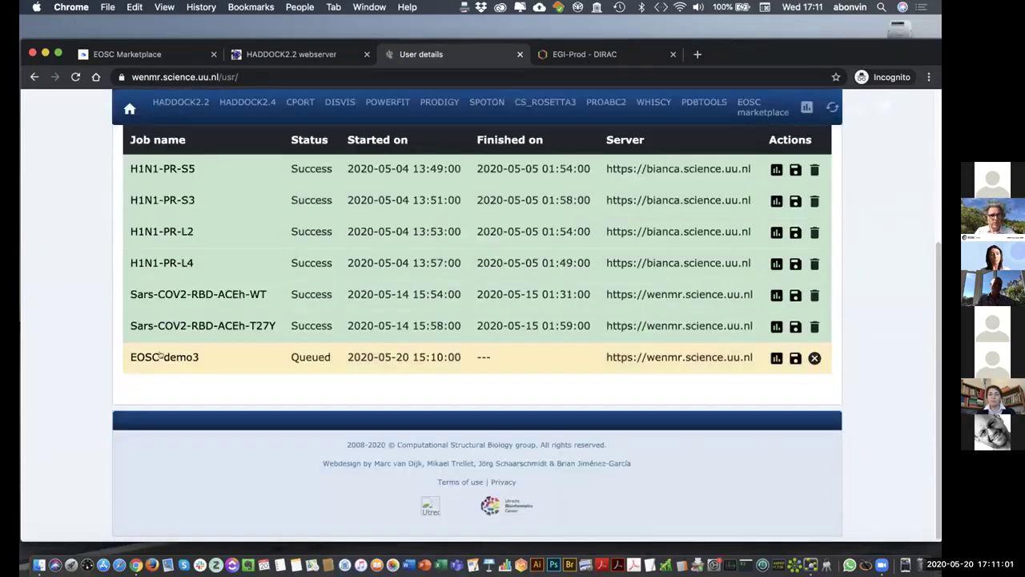
click(207, 324)
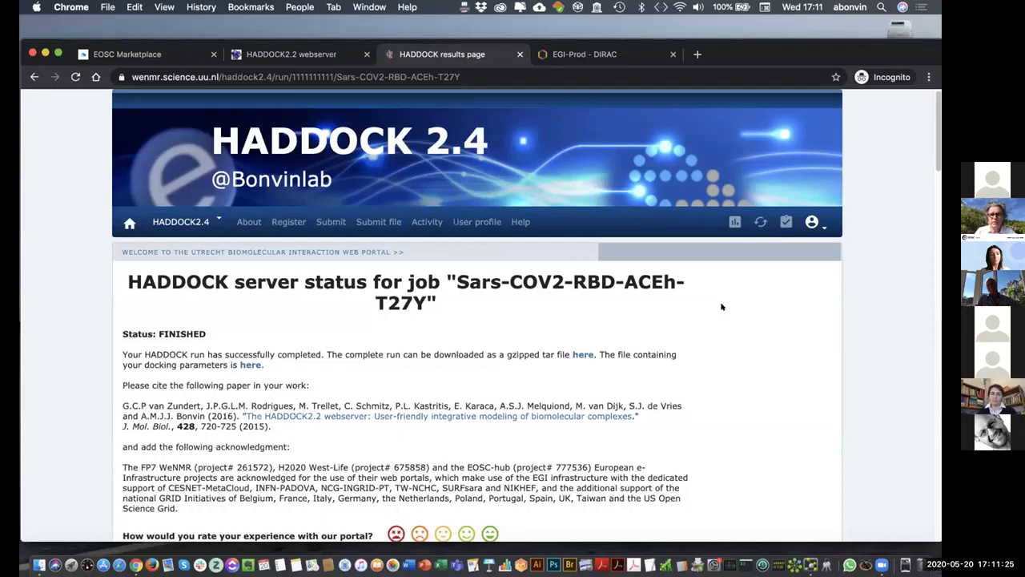
- Review the T27Y results down to Cluster 1, with its HADDOCK score of -117.3
scroll(713, 306, down, 5)
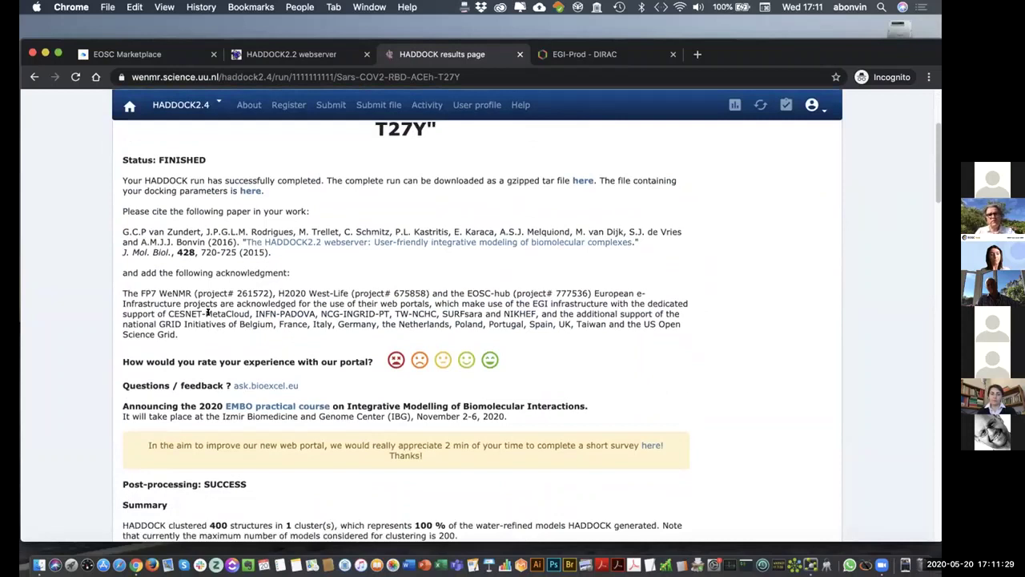
drag(120, 290, 176, 335)
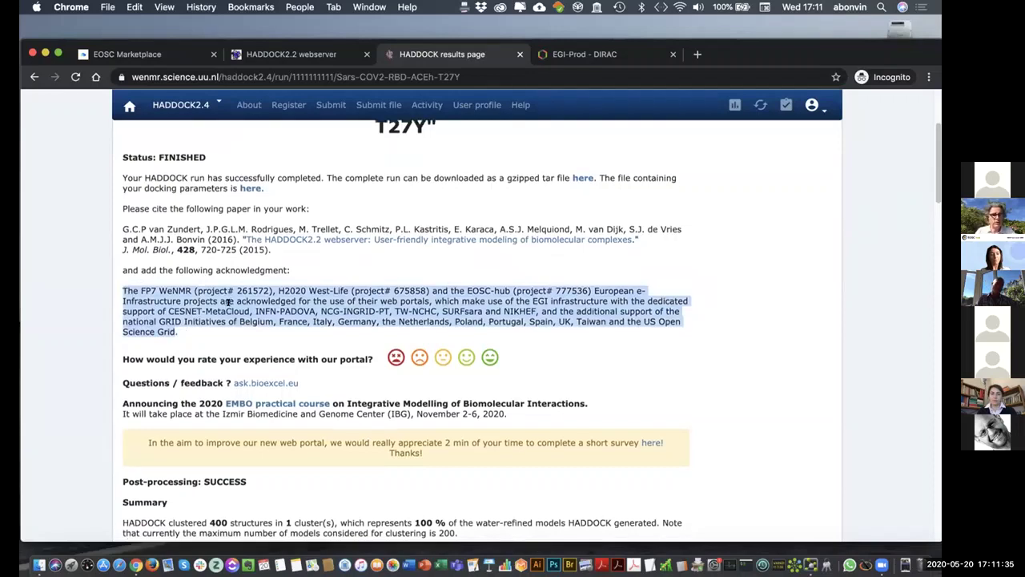
scroll(230, 305, down, 1)
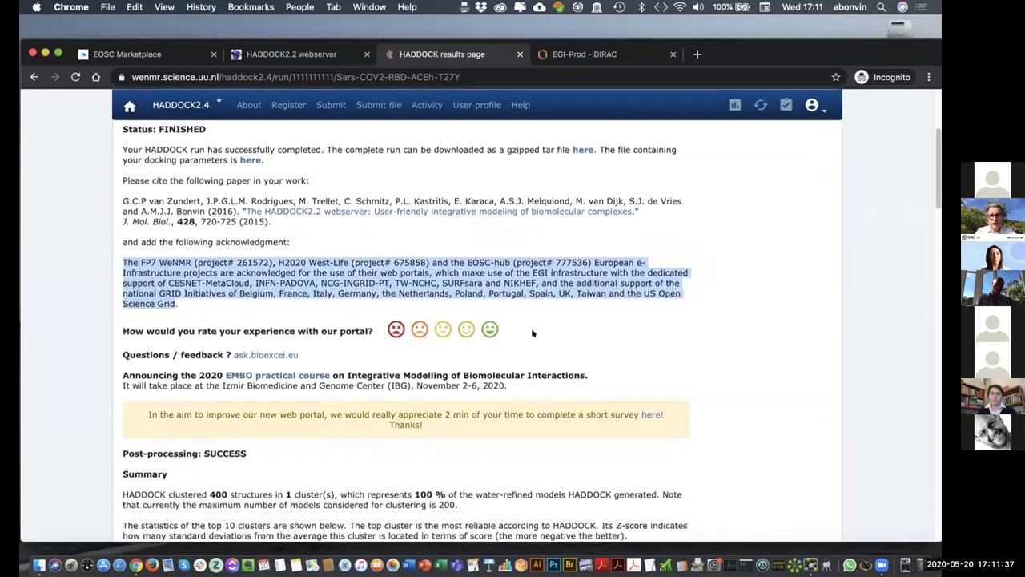
scroll(532, 329, down, 10)
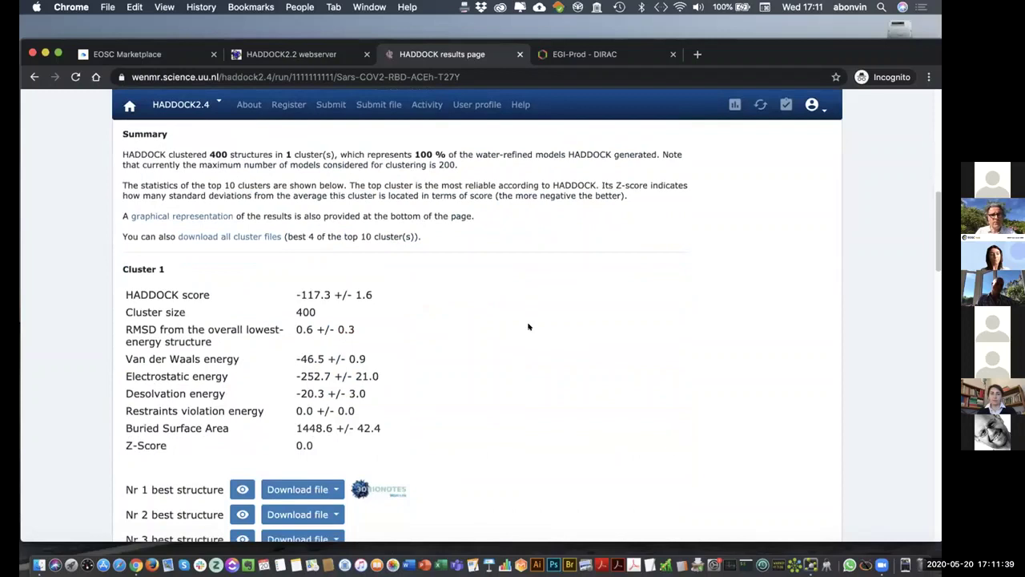
scroll(527, 326, down, 1)
scroll(526, 327, down, 1)
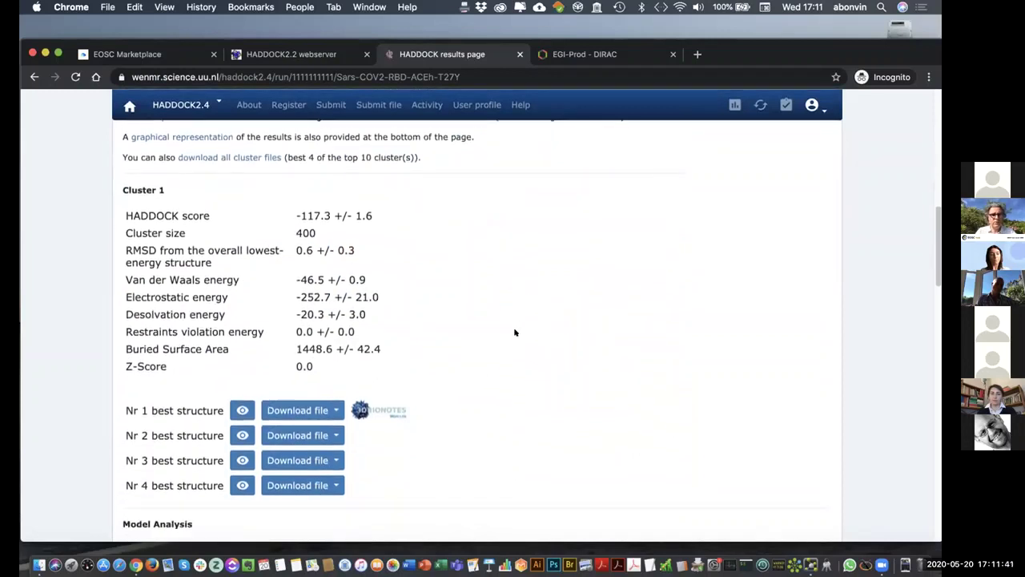
drag(292, 210, 312, 211)
click(312, 211)
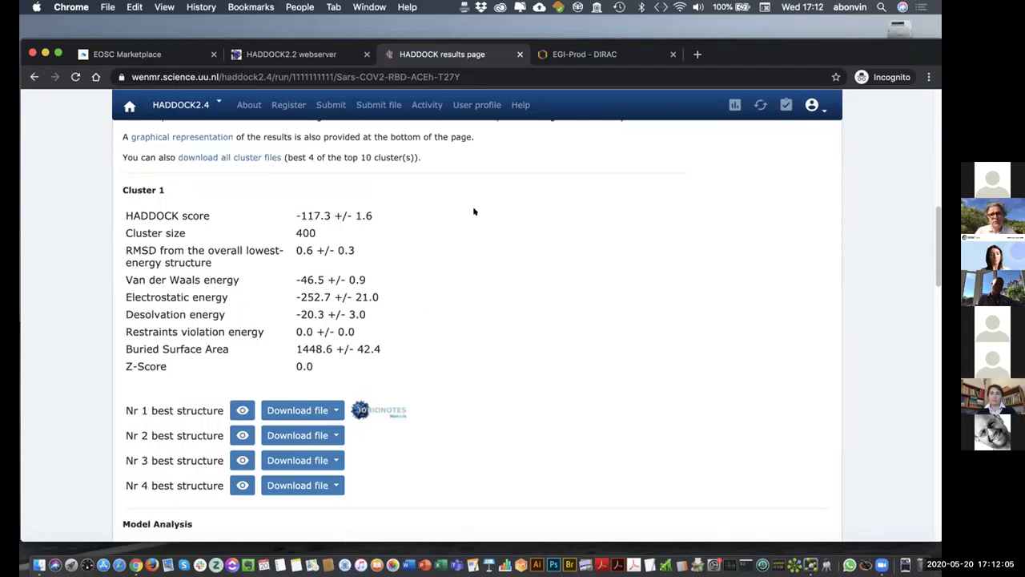
scroll(467, 281, down, 1)
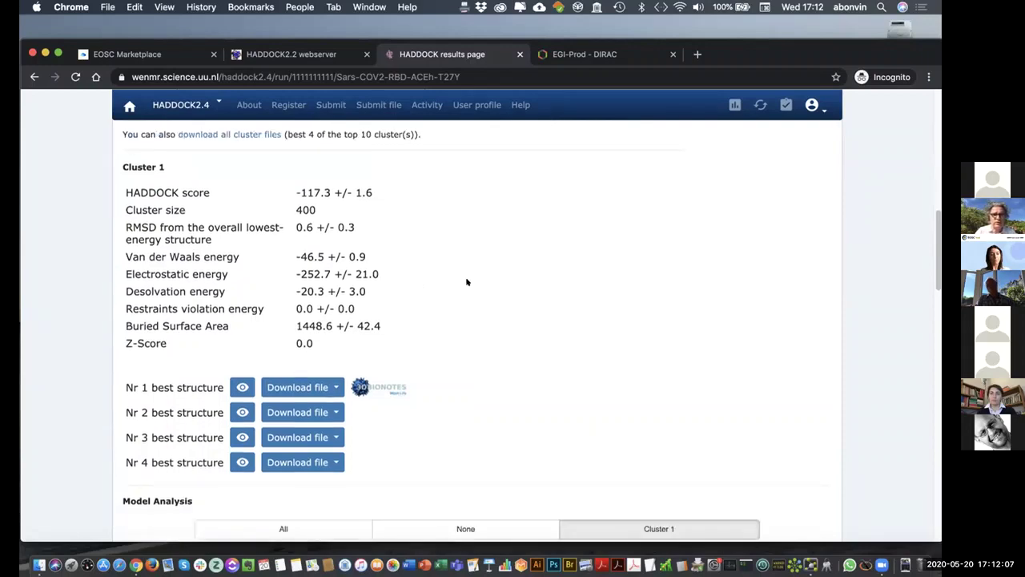
- View the Nr 1 best structure in 3D, rotating it with residues shown as lines
click(242, 387)
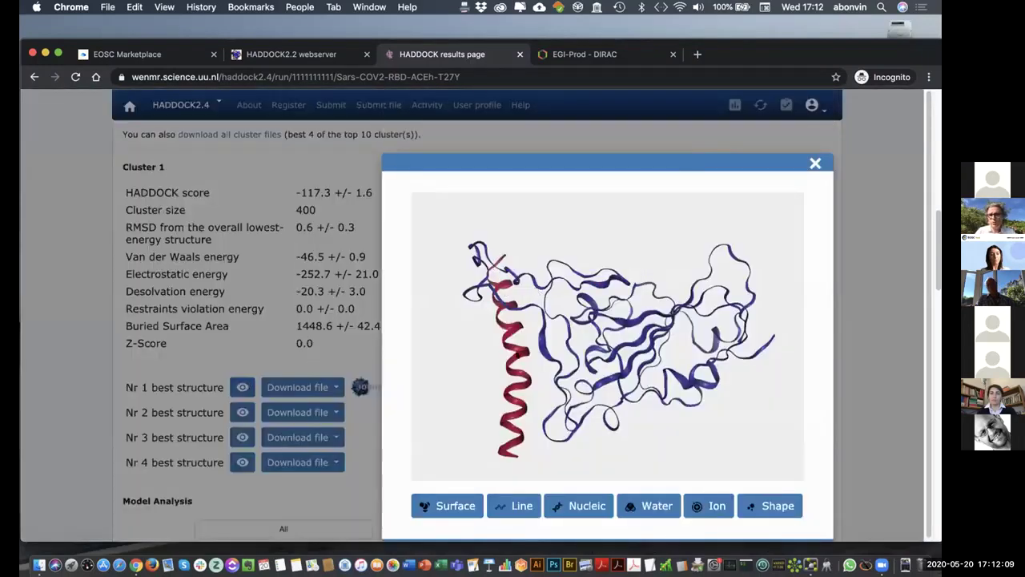
drag(523, 358, 590, 284)
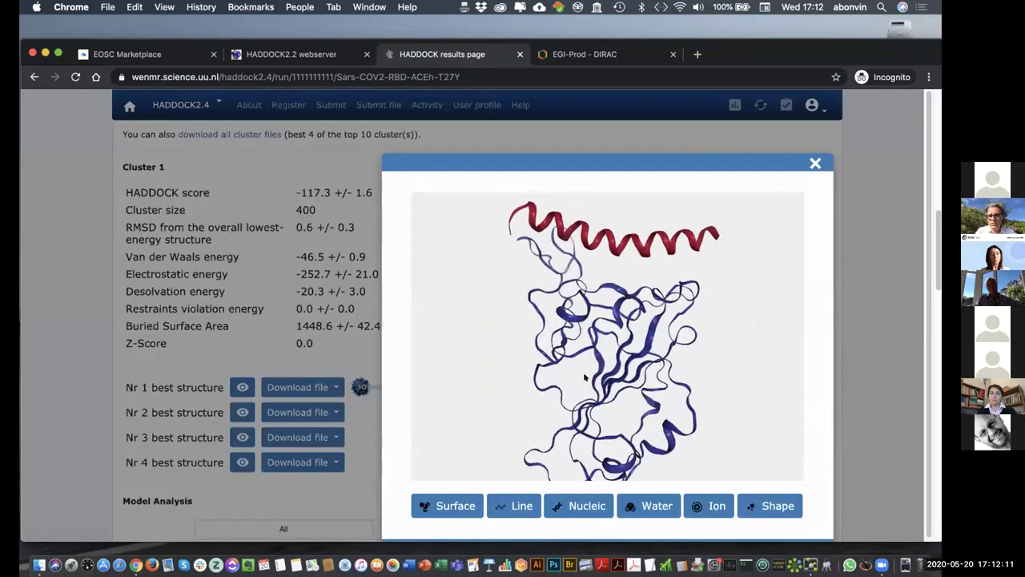
click(511, 502)
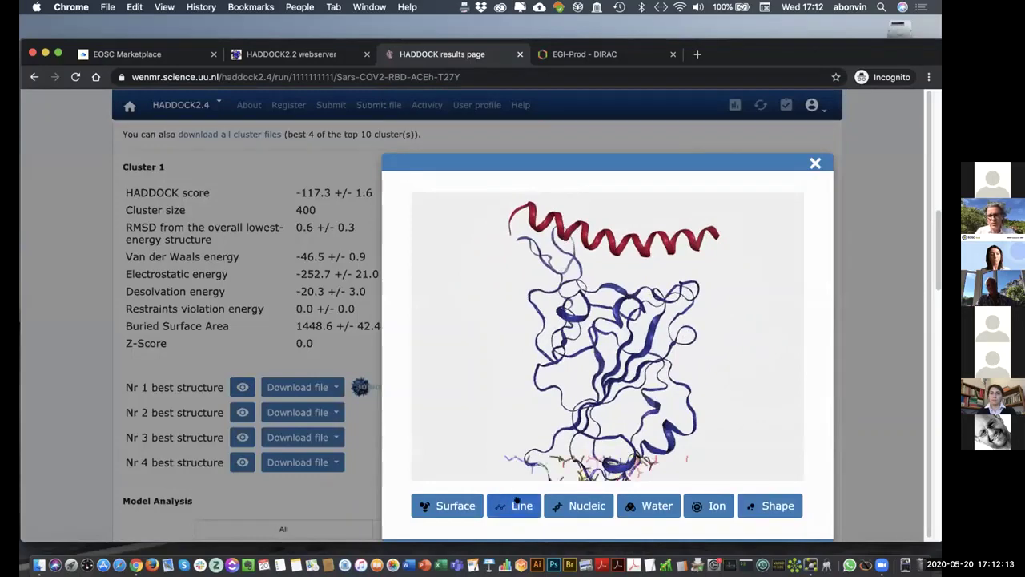
drag(567, 324, 543, 248)
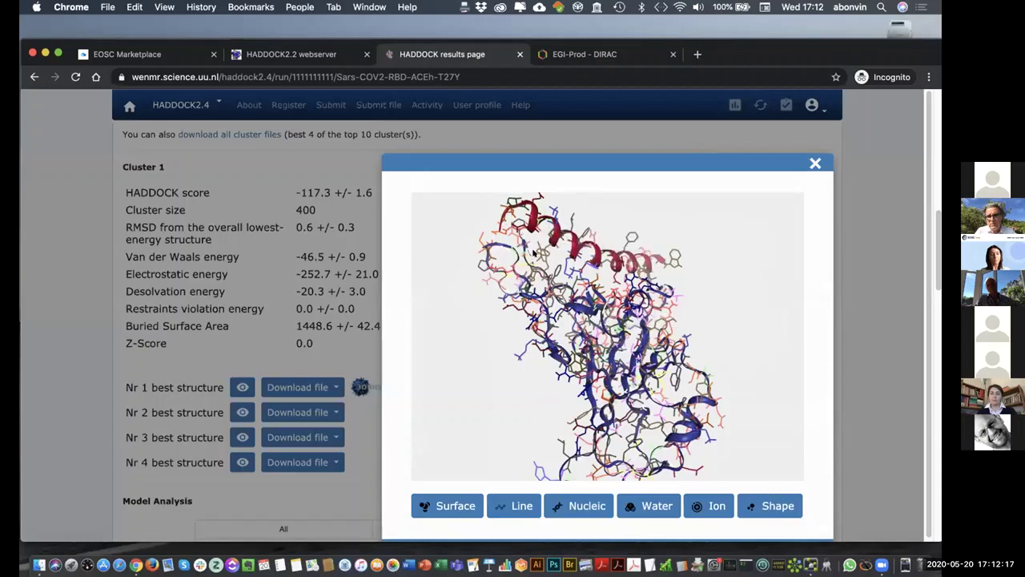
mouse_move(537, 253)
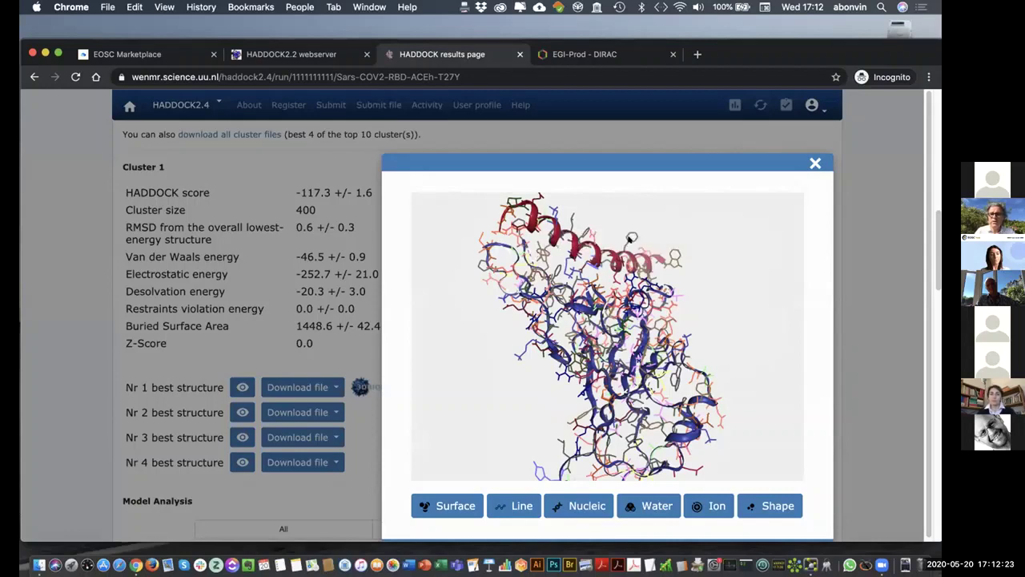
- Close the 3D viewer and go to the portal usage statistics page
click(814, 164)
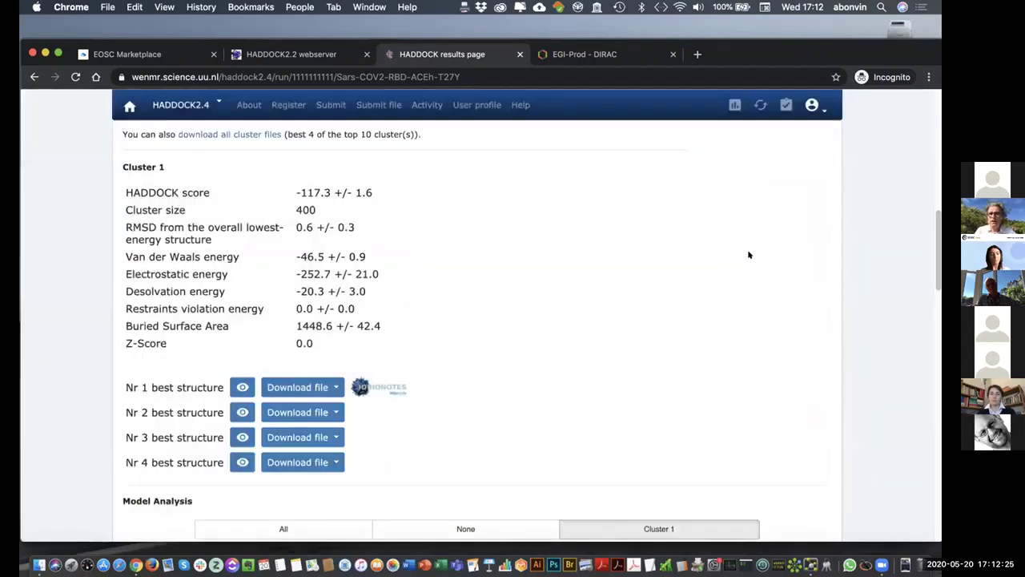
scroll(729, 280, up, 3)
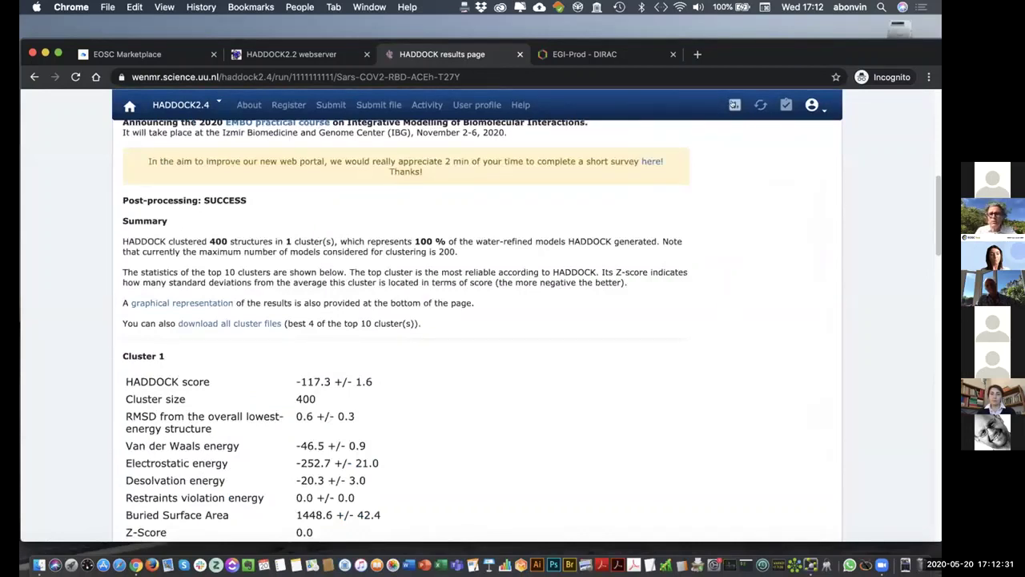
click(736, 105)
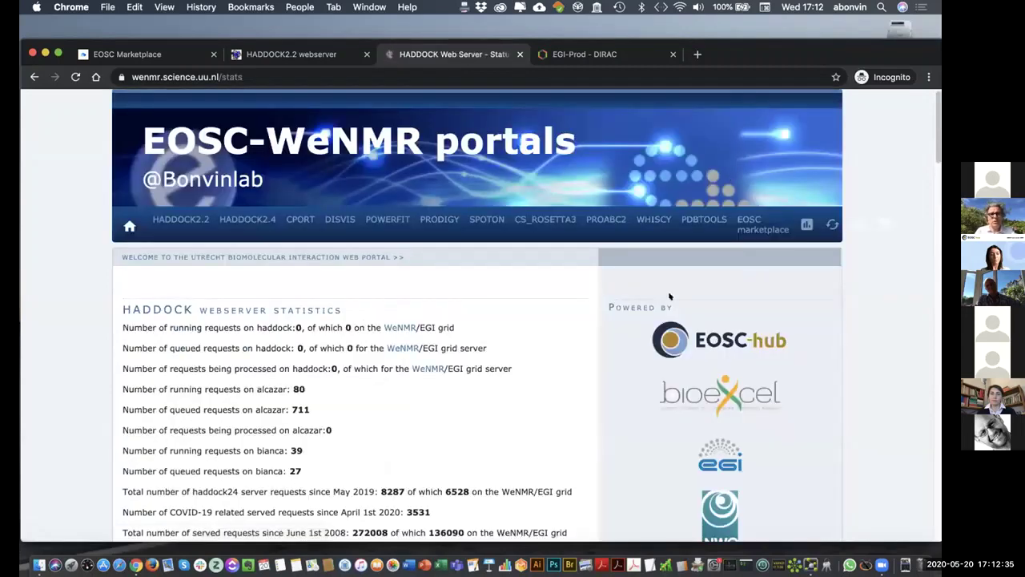
- Highlight the served-requests statistics, ending on the COVID-19 related served requests line
scroll(577, 321, down, 3)
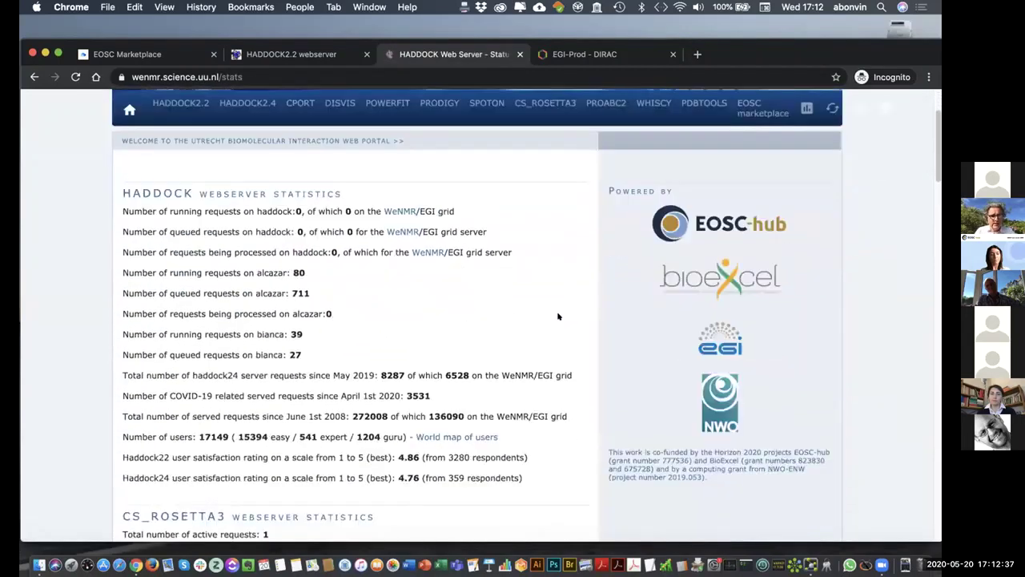
scroll(554, 323, down, 1)
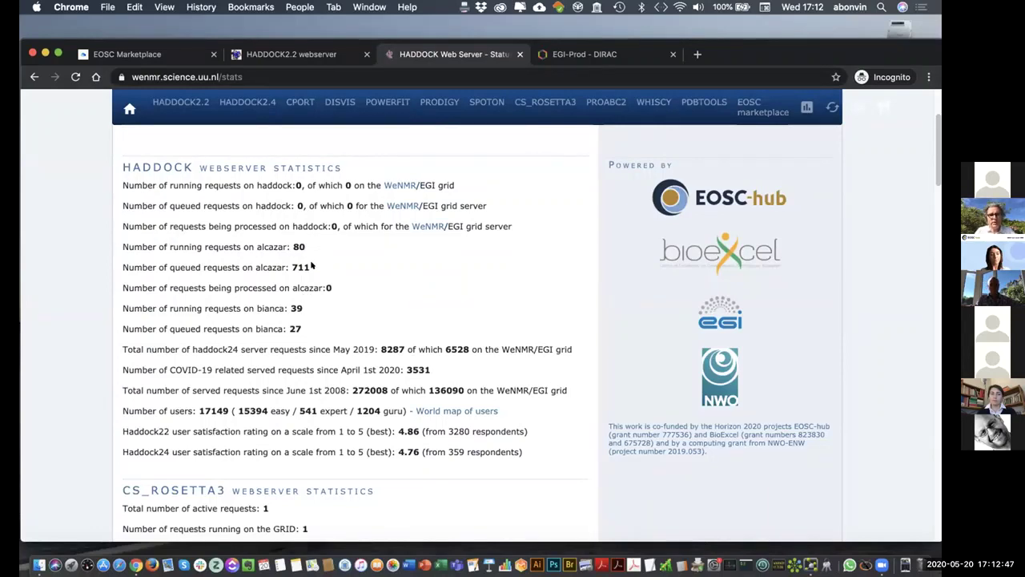
scroll(354, 293, down, 1)
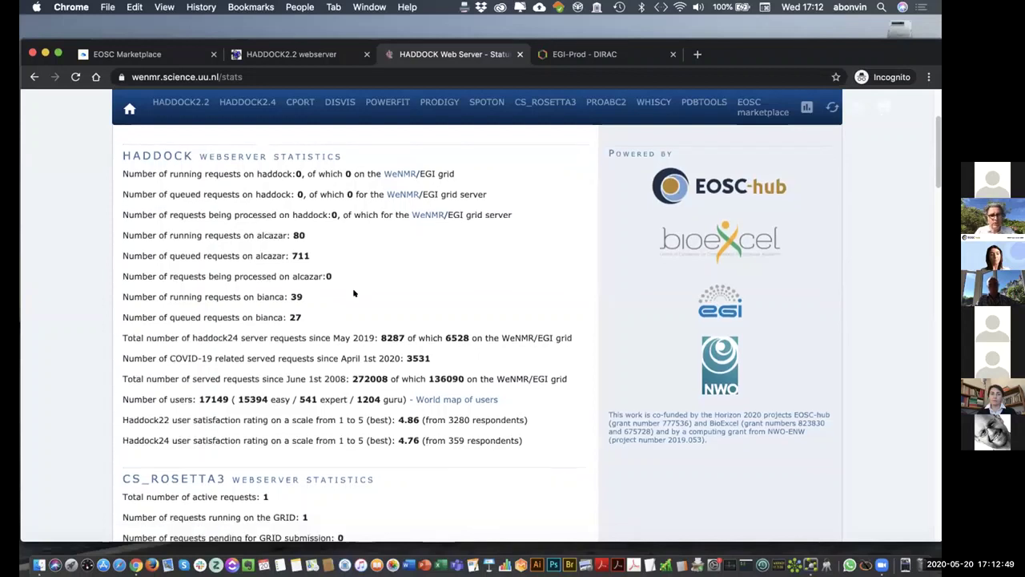
scroll(354, 293, down, 4)
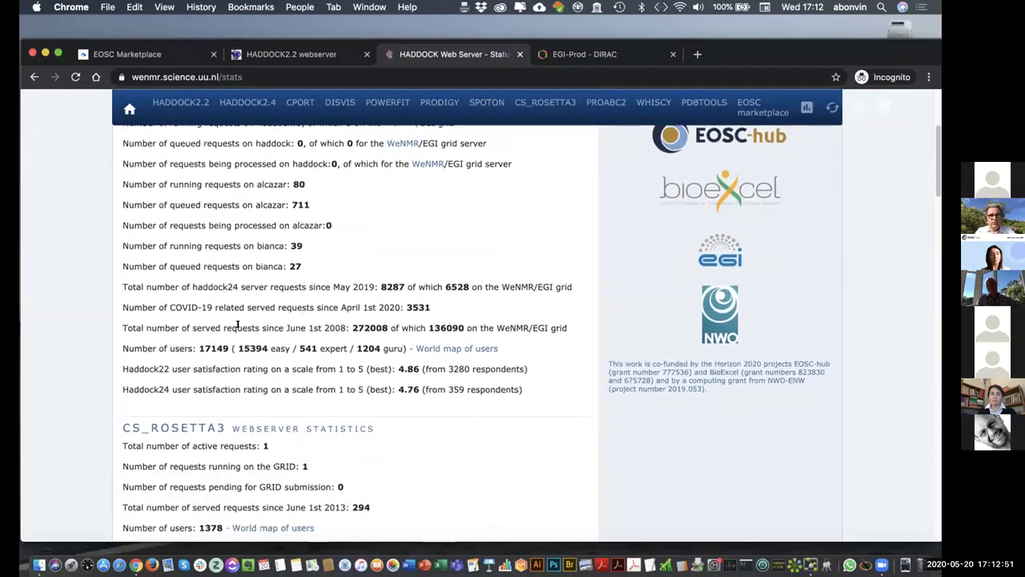
drag(123, 324, 565, 324)
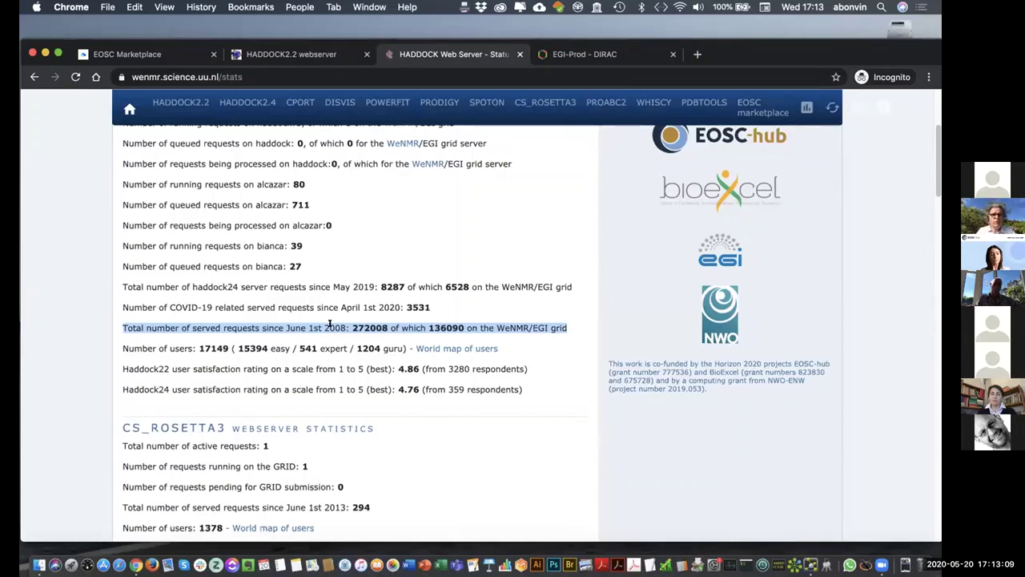
drag(122, 307, 432, 302)
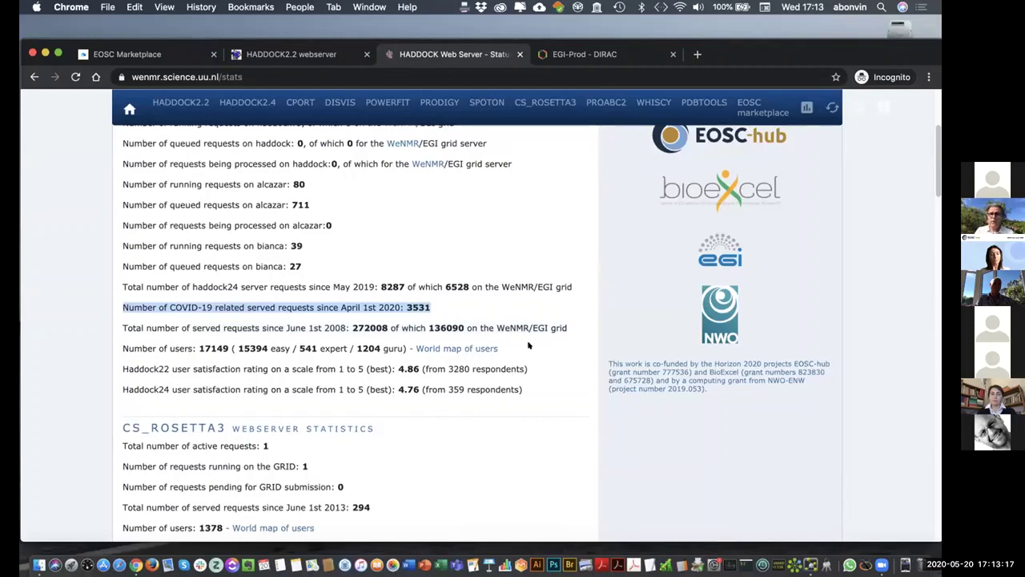
- Open the world map of portal users and dismiss the cookie notice
click(464, 348)
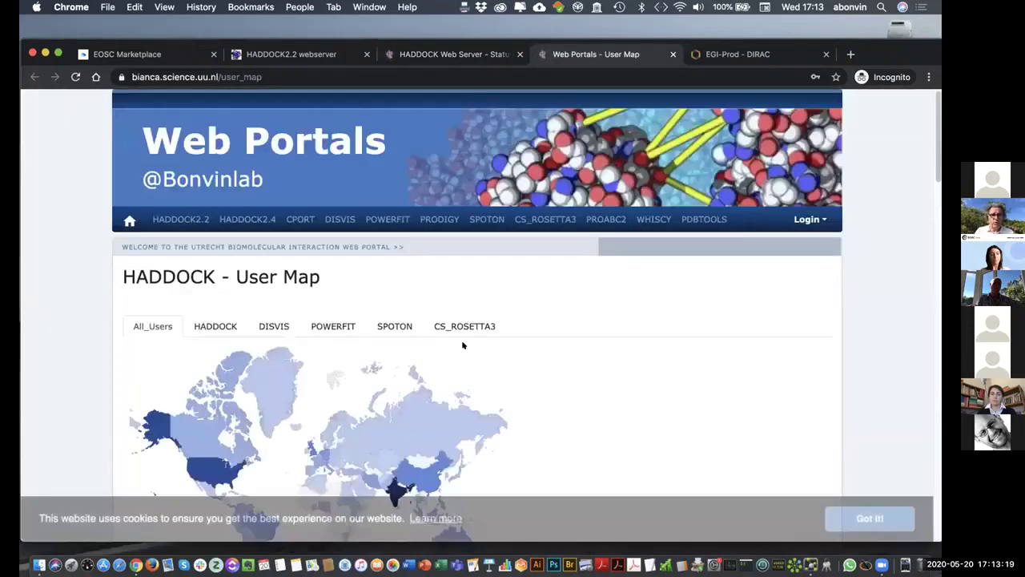
click(870, 517)
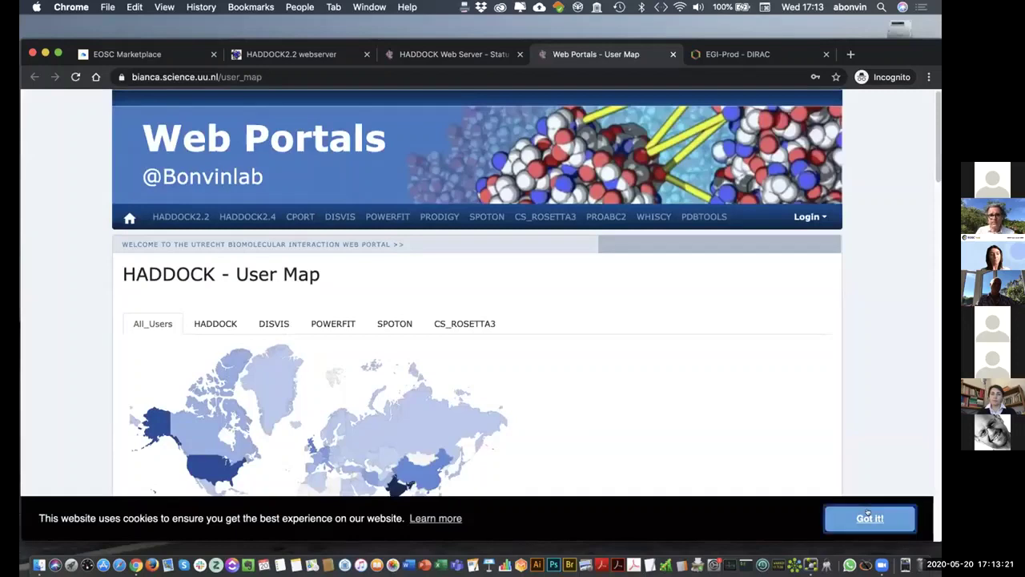
scroll(782, 362, down, 3)
scroll(782, 359, down, 2)
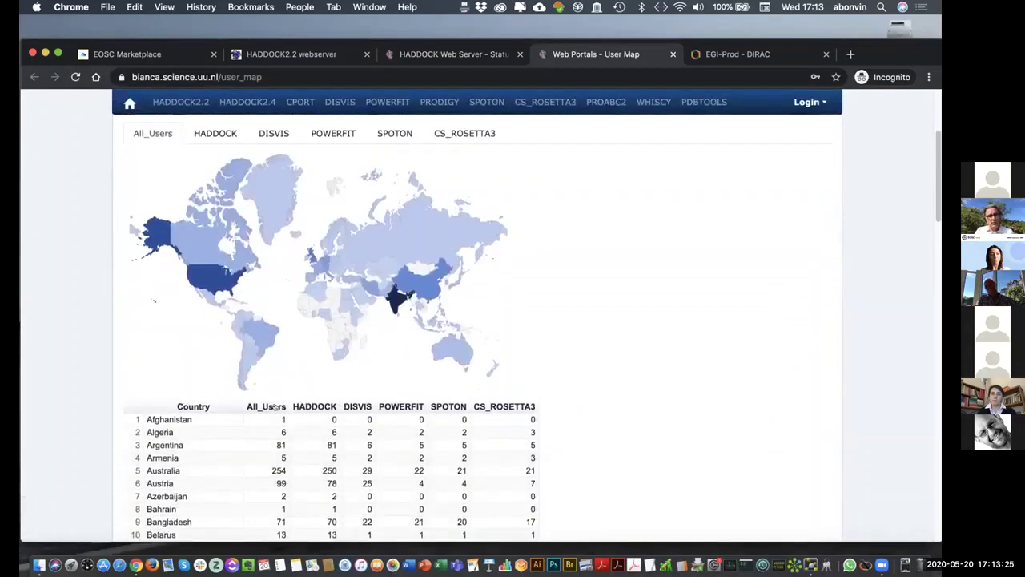
- Sort the country table by All_Users, largest first, then show DIRAC job-type statistics
click(271, 407)
click(271, 407)
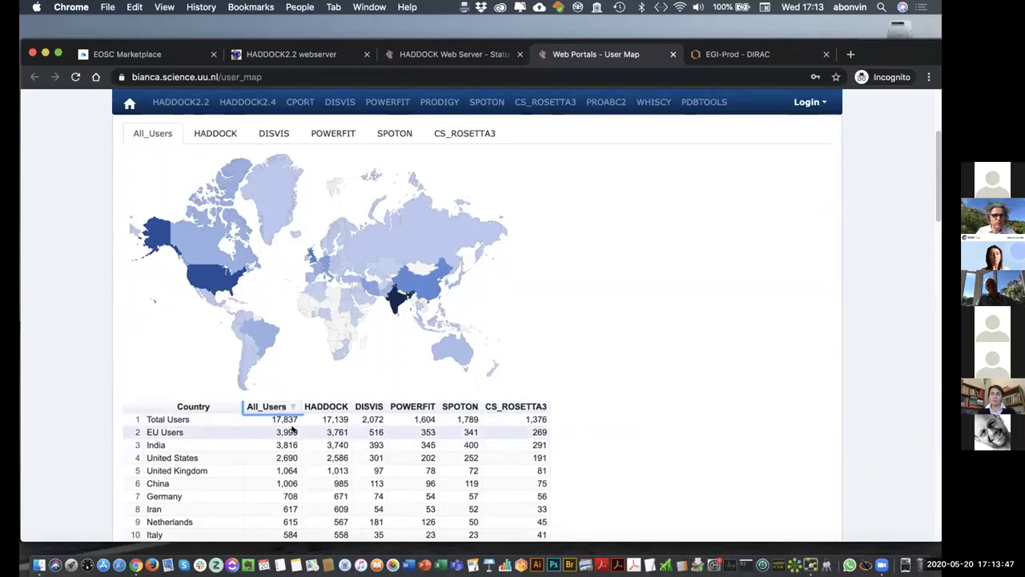
mouse_move(401, 298)
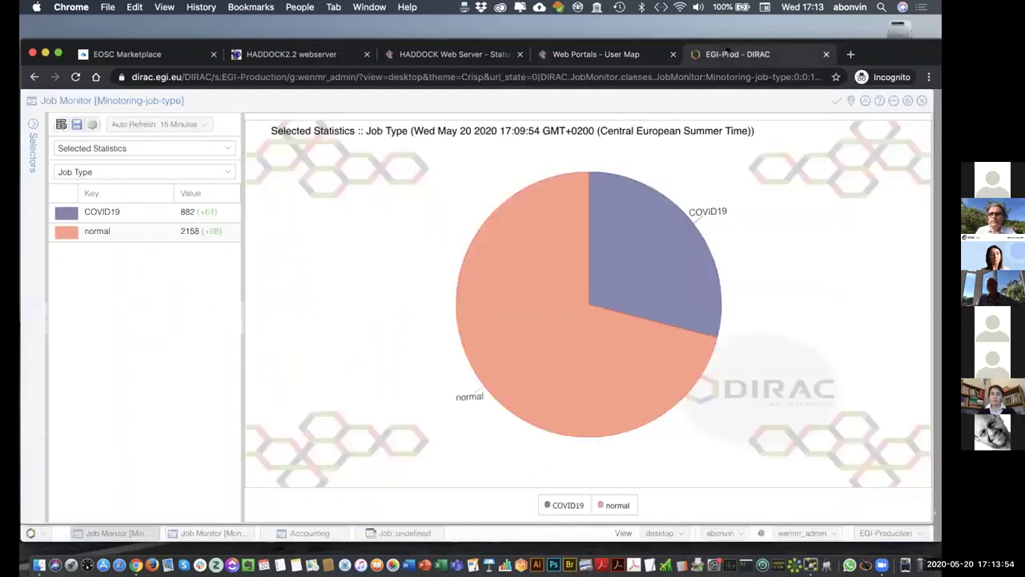
click(729, 55)
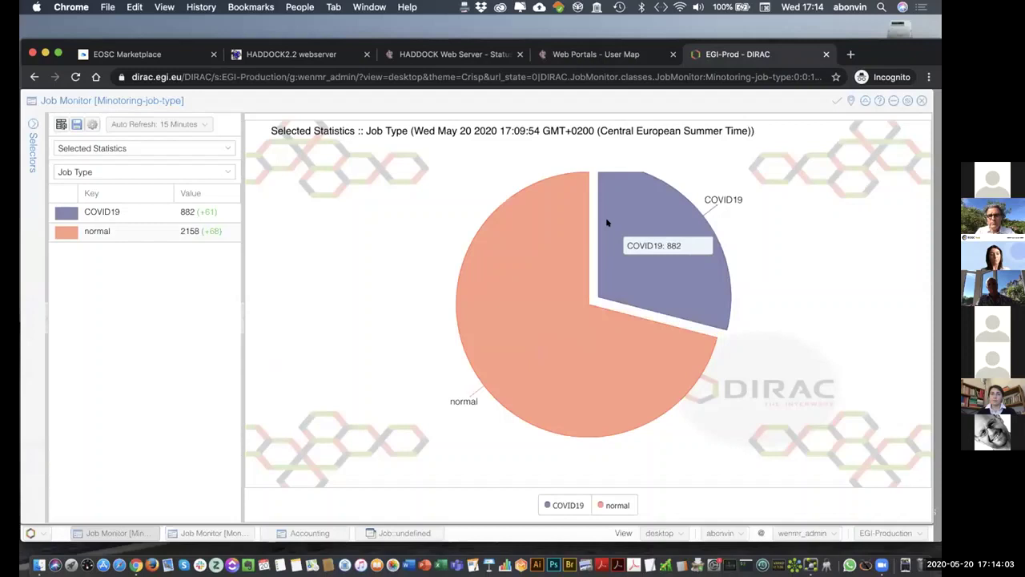
- Show the DIRAC job pie chart broken down by grid site
mouse_move(537, 243)
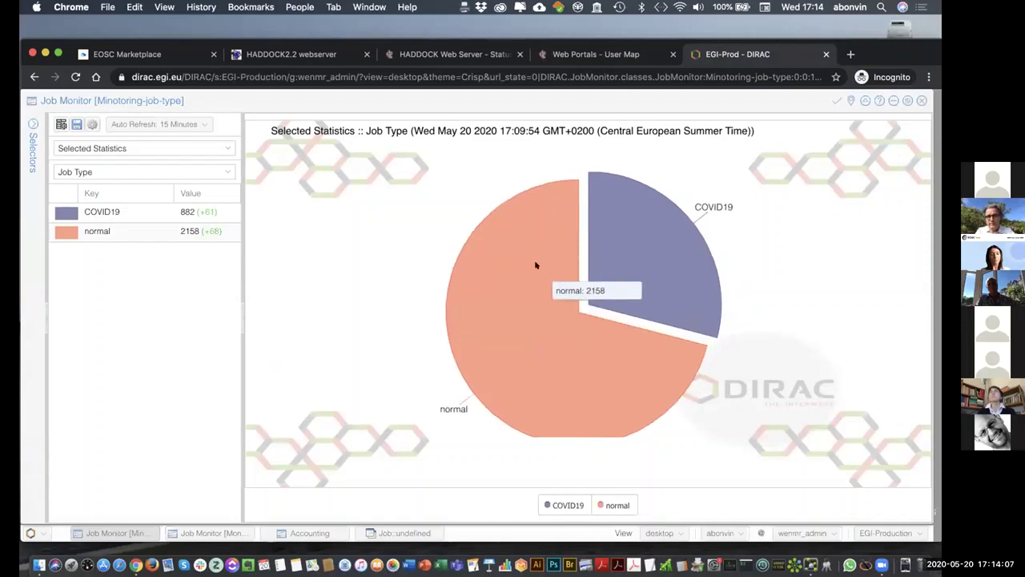
mouse_move(587, 271)
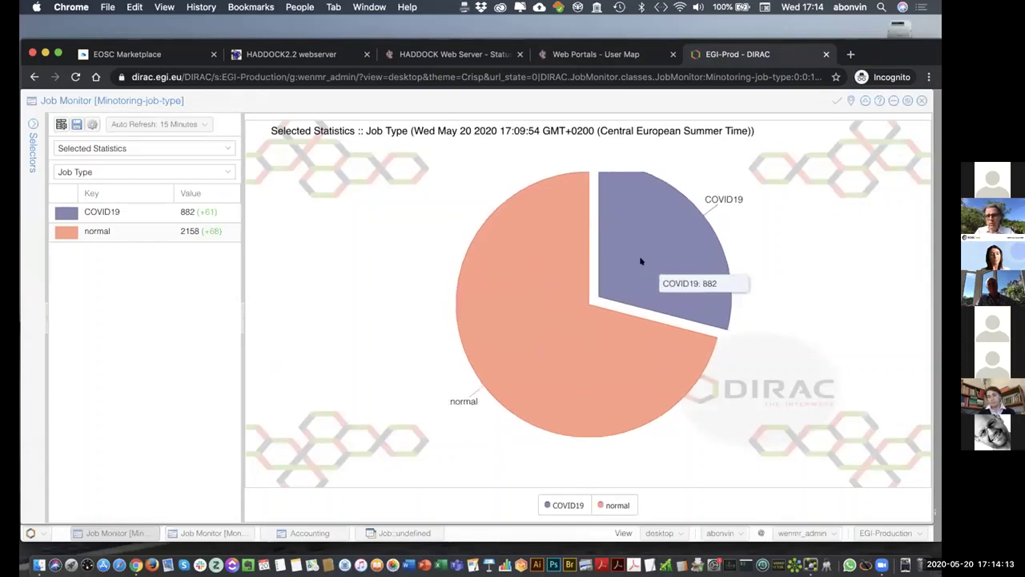
click(192, 533)
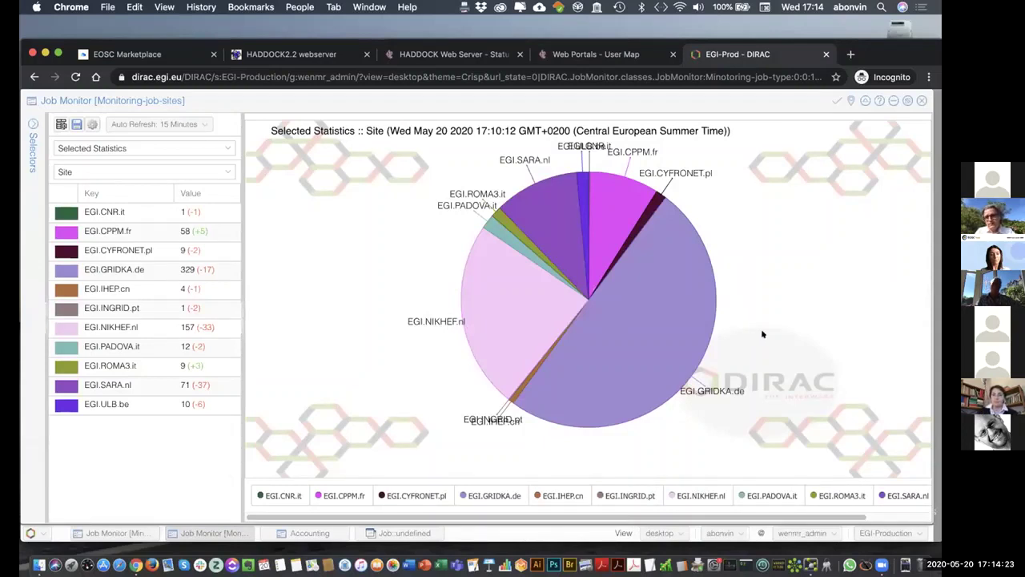
- Inspect the per-site job counts, including EGI.CPPM.fr 58, EGI.PADOVA.it 12 and EGI.ULB.be 10
mouse_move(601, 382)
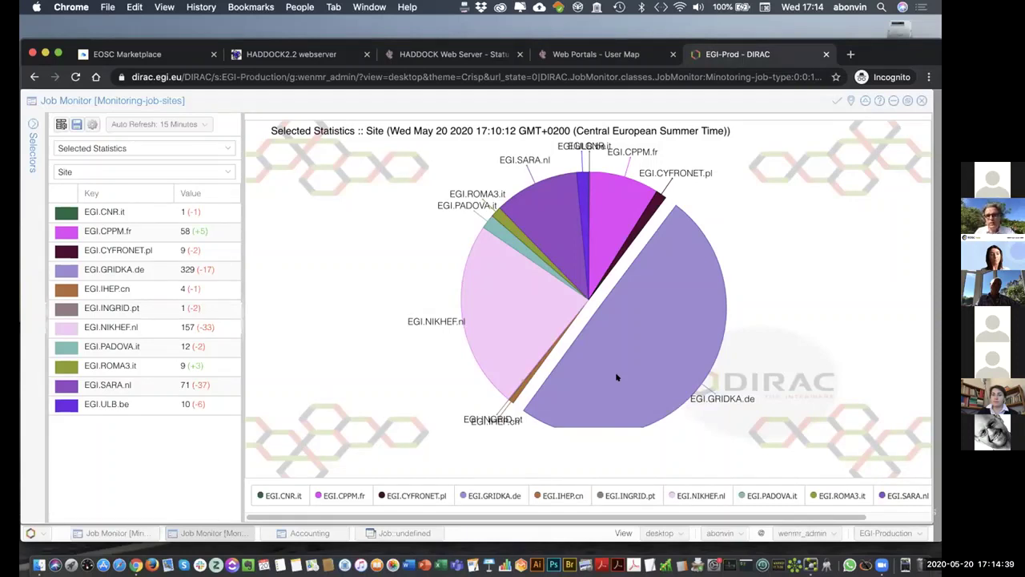
mouse_move(659, 355)
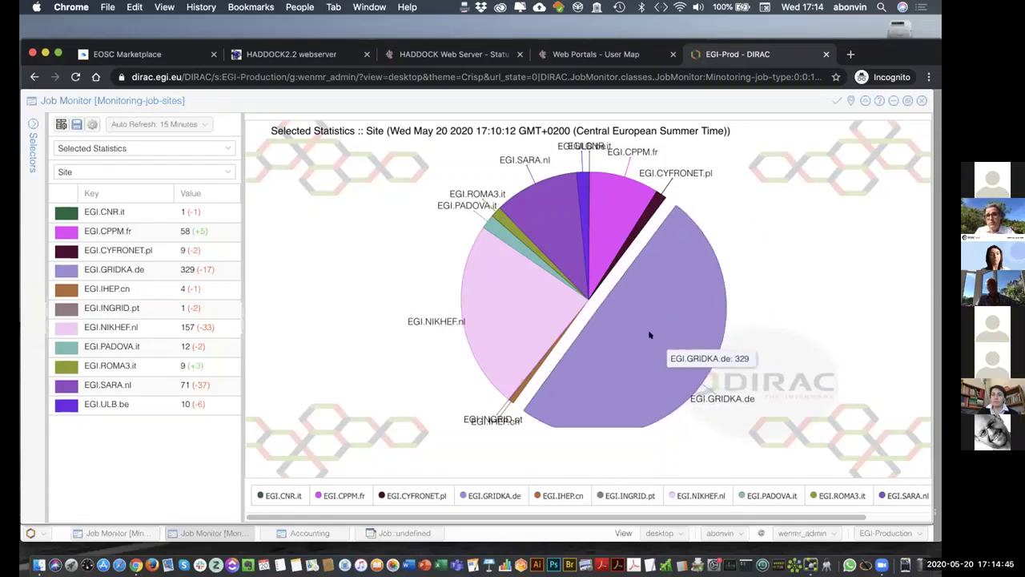
mouse_move(613, 193)
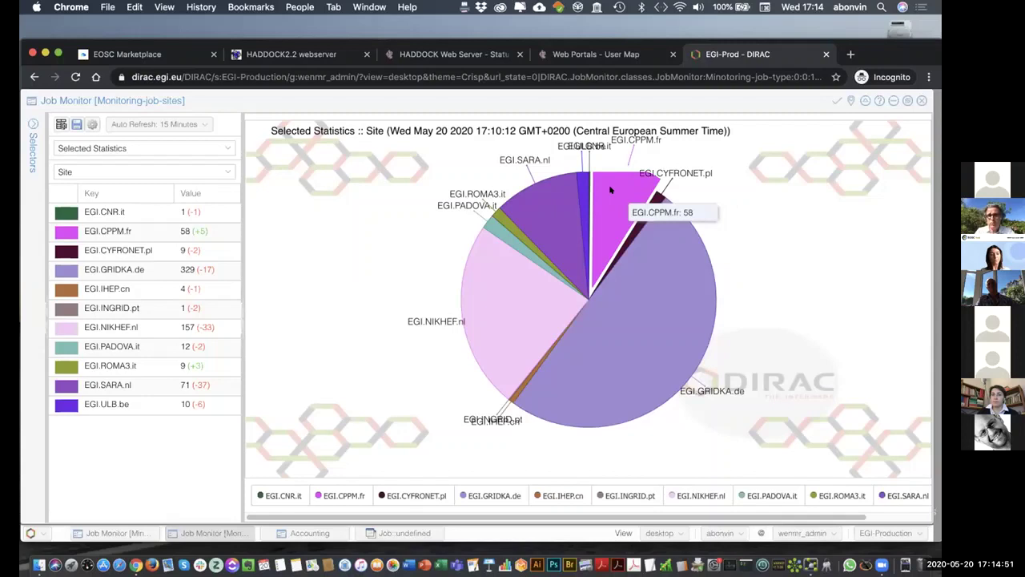
mouse_move(545, 201)
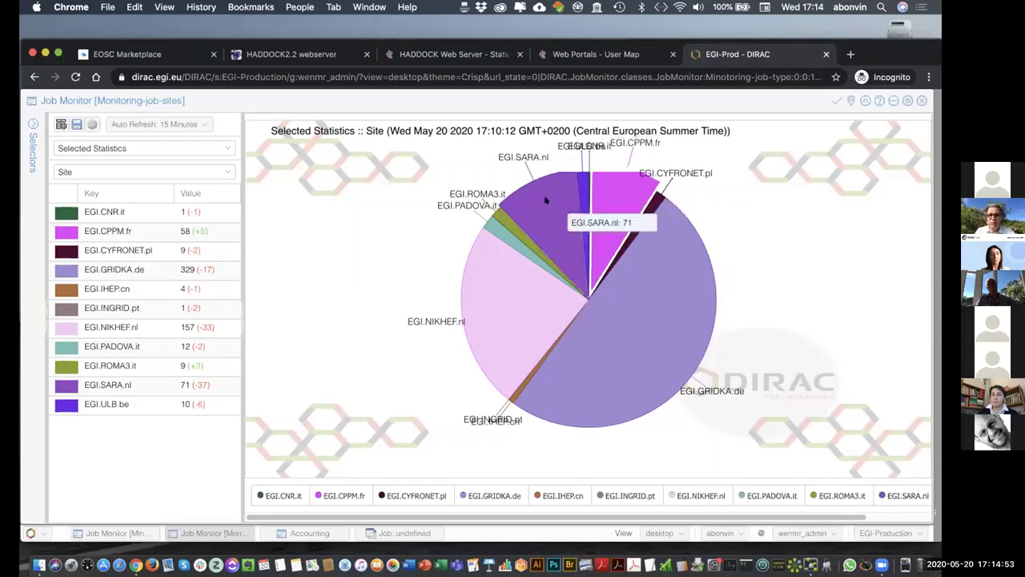
mouse_move(480, 292)
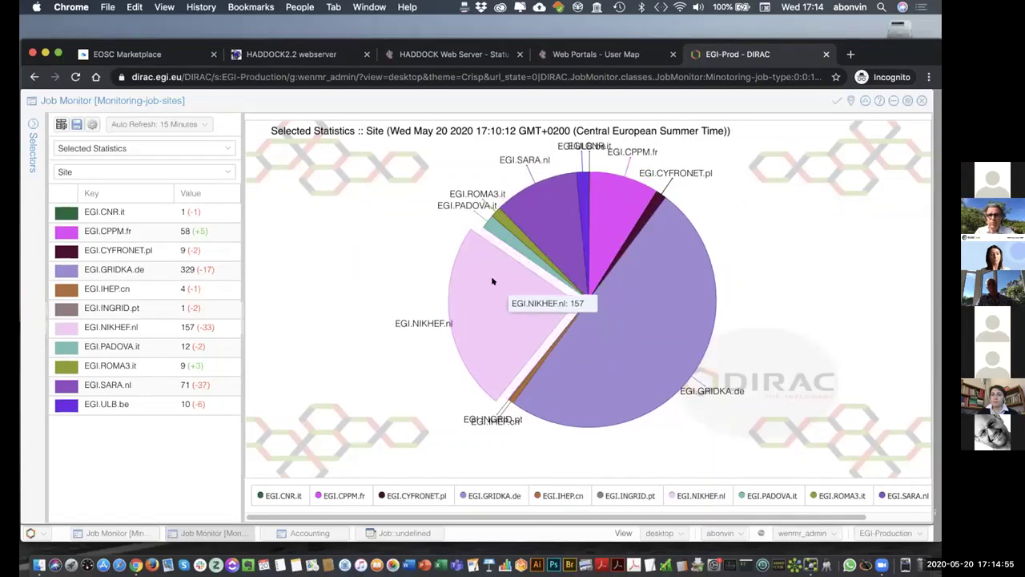
mouse_move(503, 212)
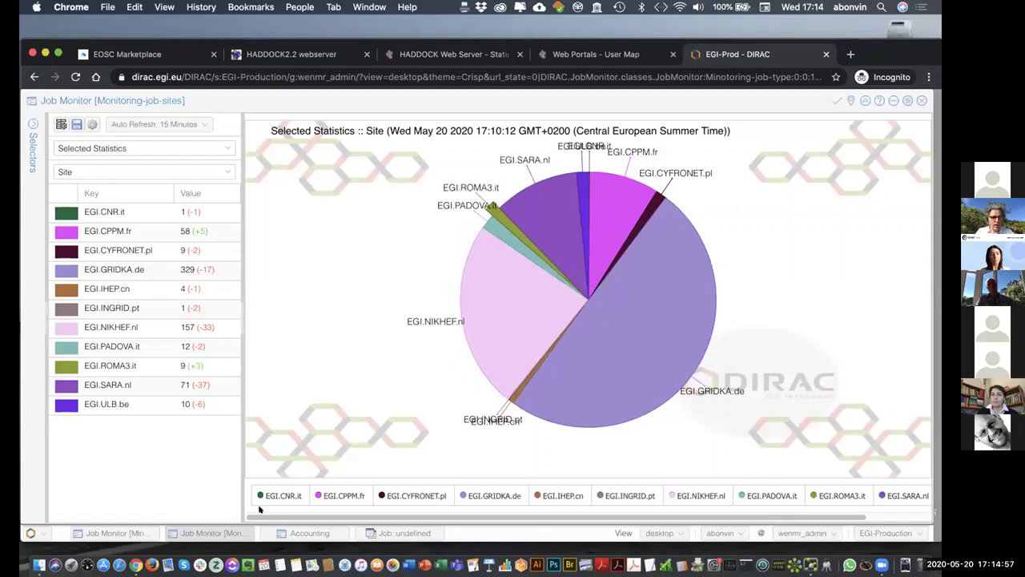
- Enlarge the DIRAC 30-day plot of running jobs by JobType (max 1,704, average 764)
click(310, 533)
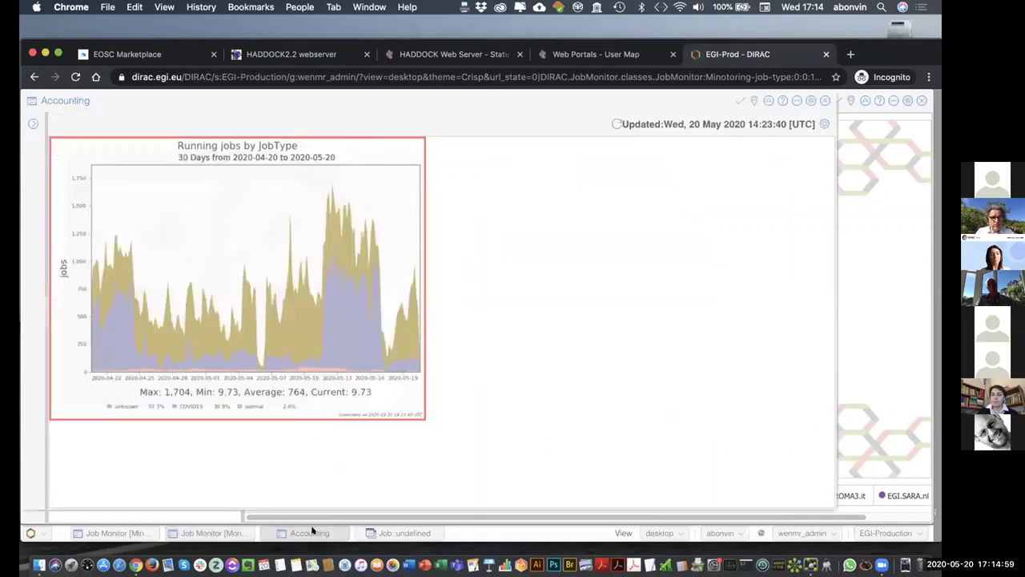
click(392, 192)
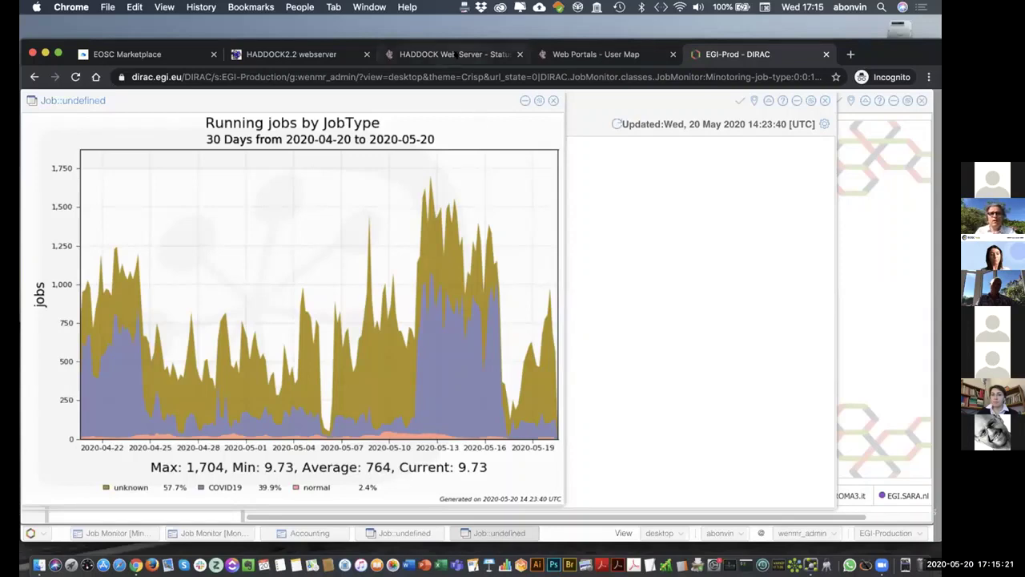
click(455, 53)
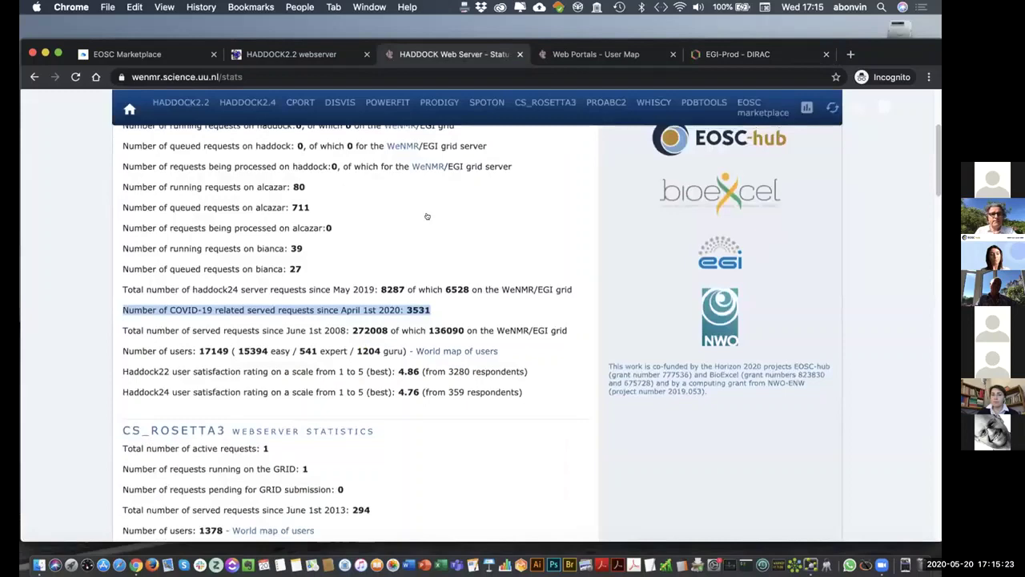
scroll(427, 216, up, 5)
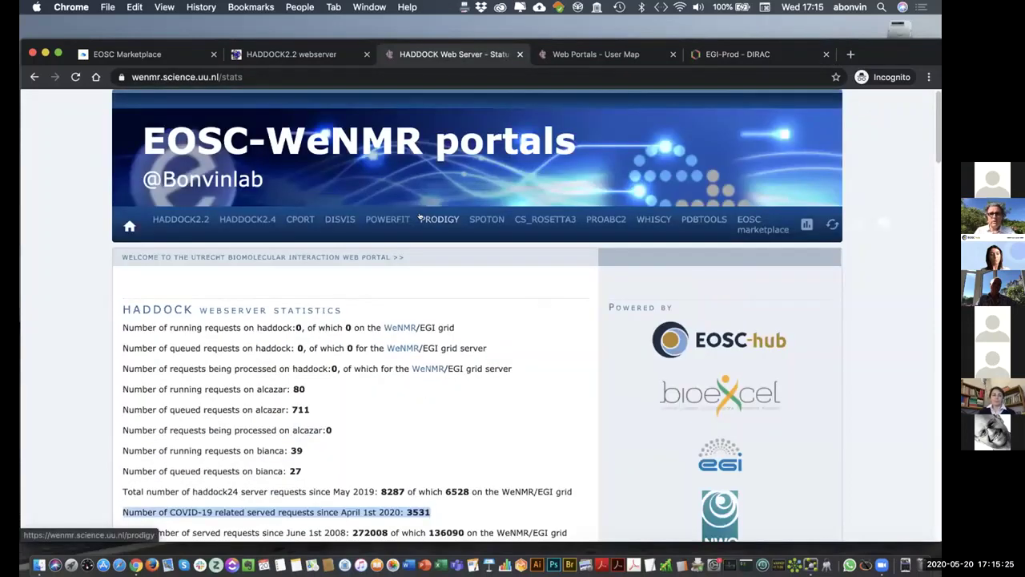